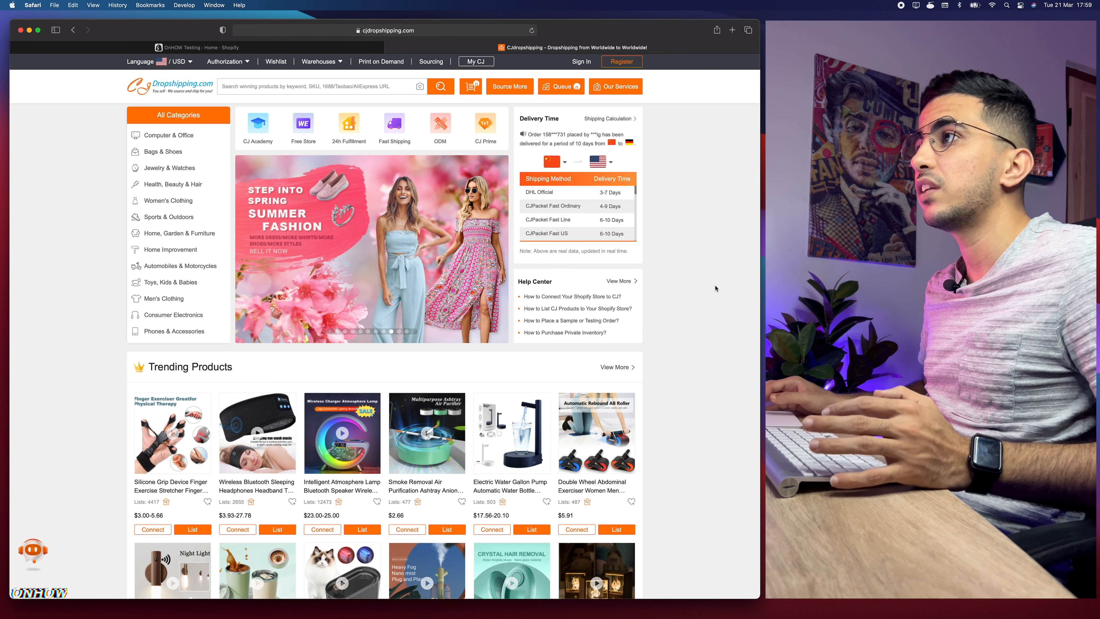
Step: Register a CJdropshipping account using the Google sign-up option and dismiss the welcome message
left_click(621, 61)
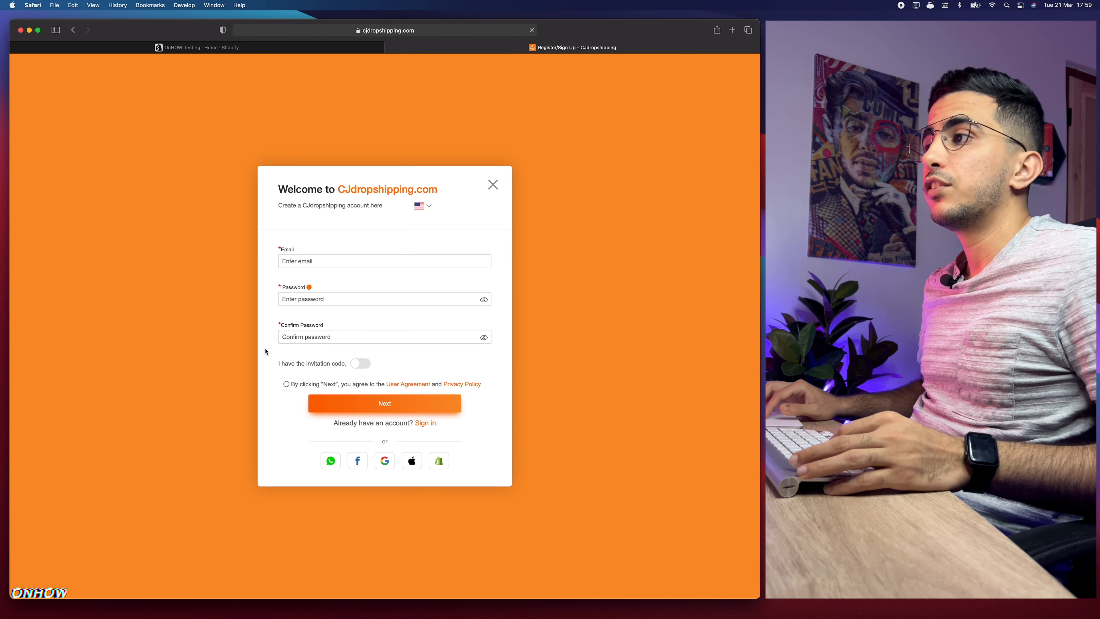
left_click(386, 463)
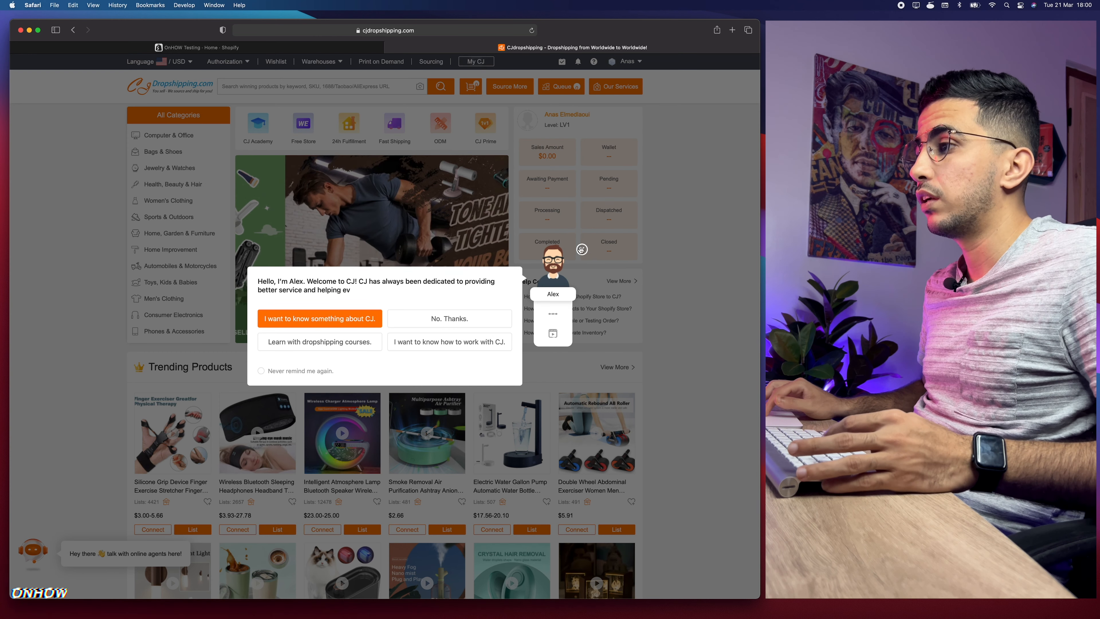
left_click(581, 249)
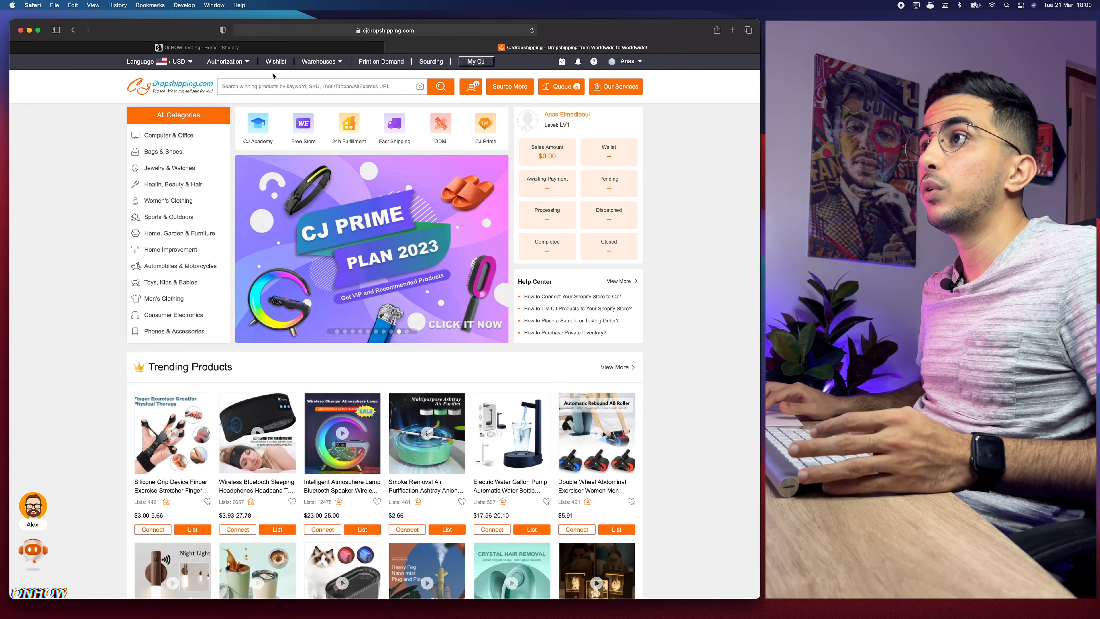
Step: Start authorizing a new Shopify store from the CJ store authorization section
mouse_move(219, 62)
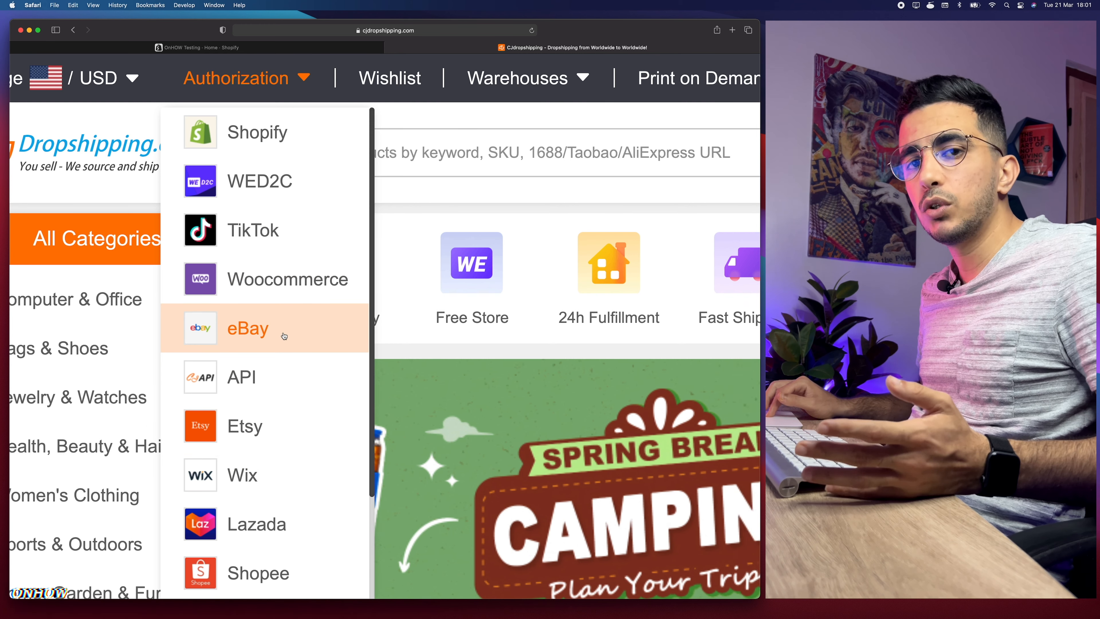
left_click(258, 143)
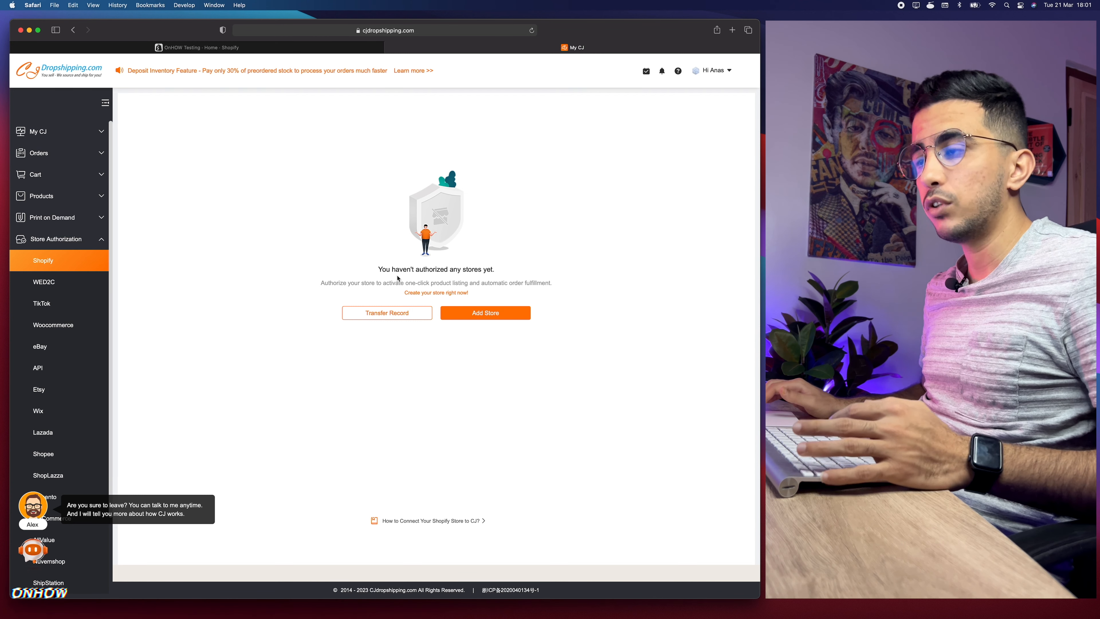
left_click(481, 317)
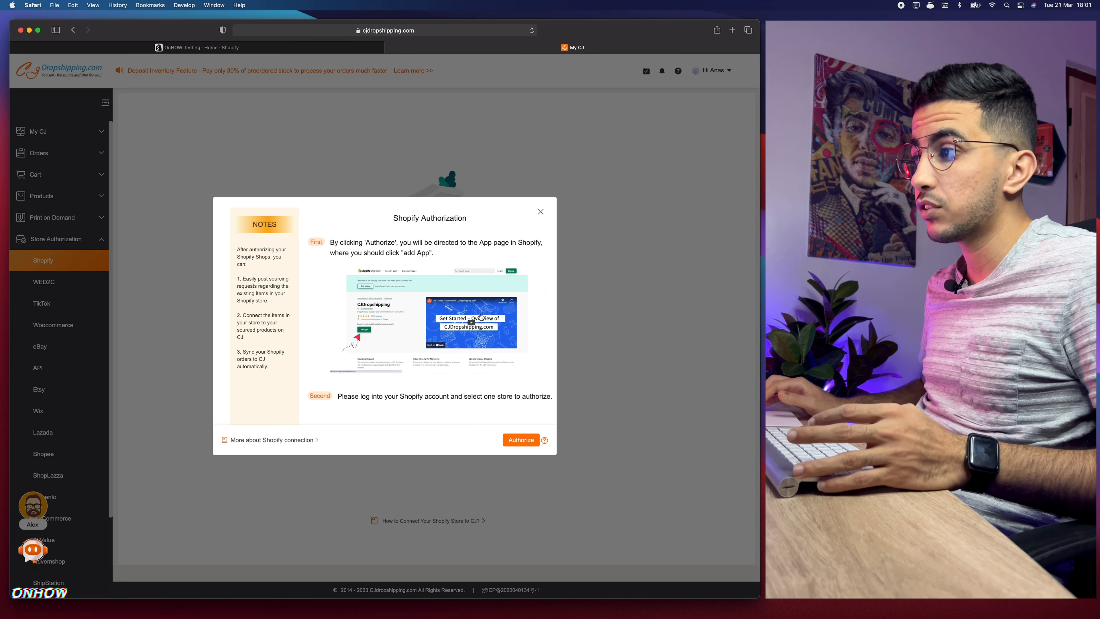
left_click(520, 440)
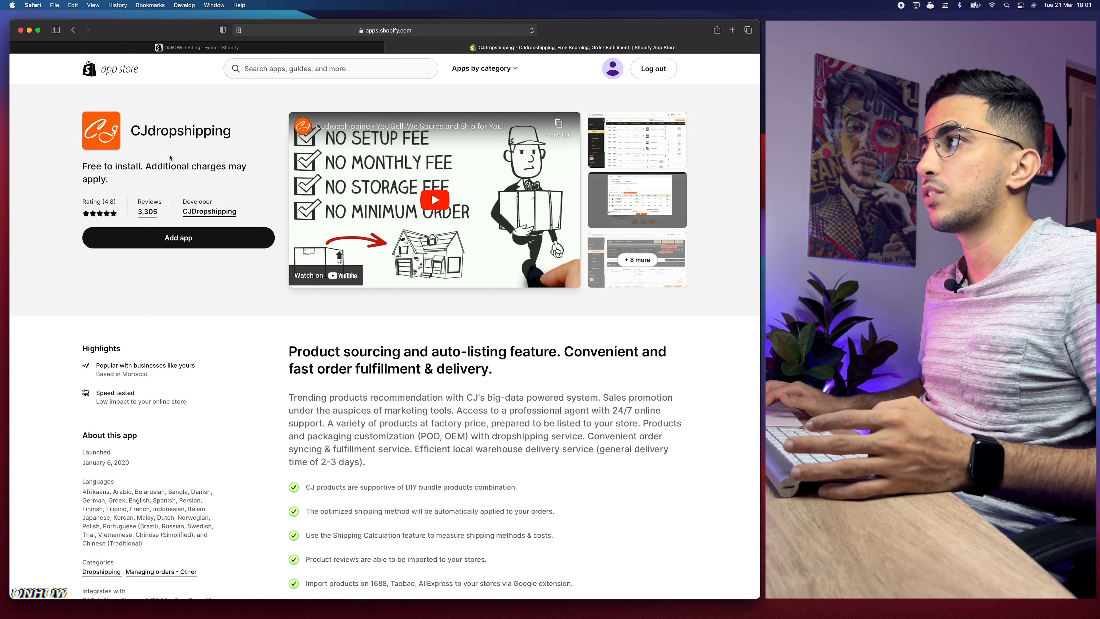
Step: Add the CJdropshipping app to the Shopify store, continuing with the unsupported browser, and install it
left_click(172, 237)
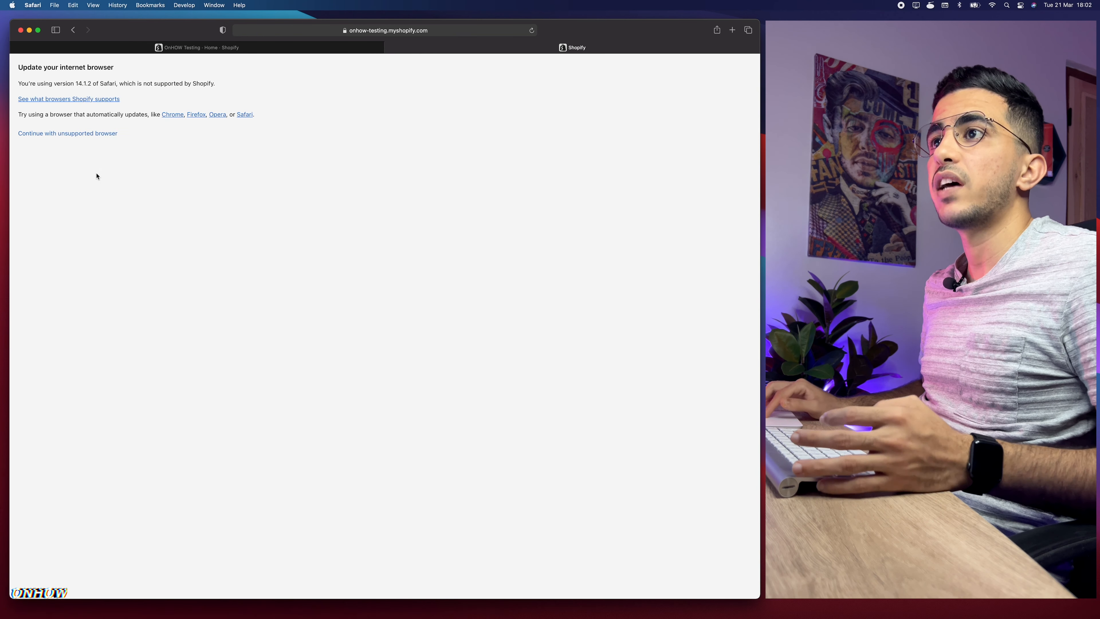
left_click(74, 133)
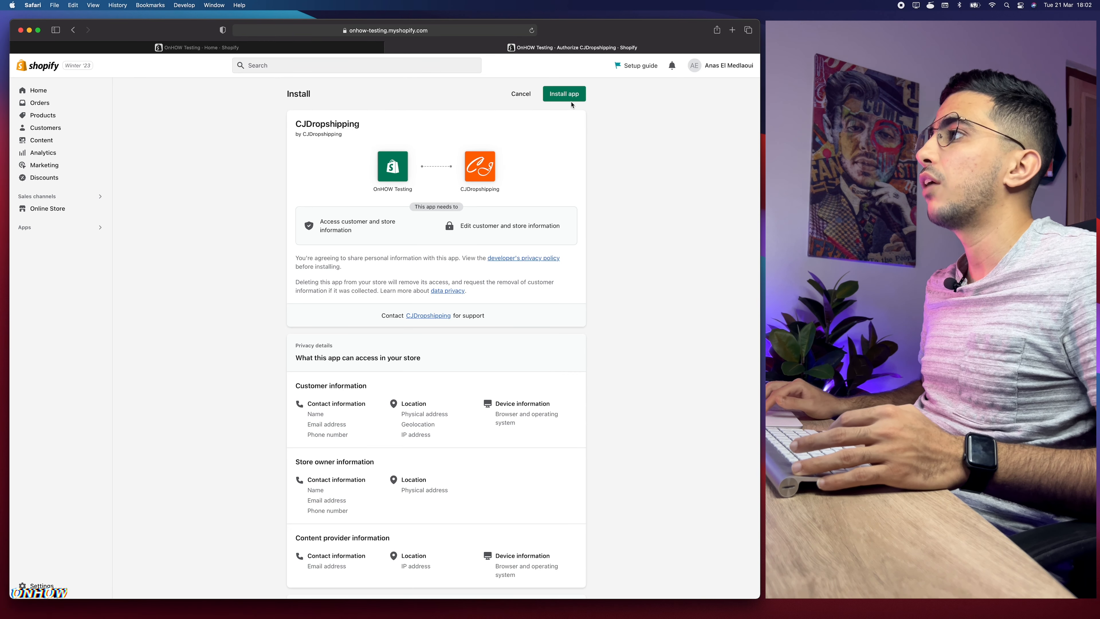
left_click(567, 99)
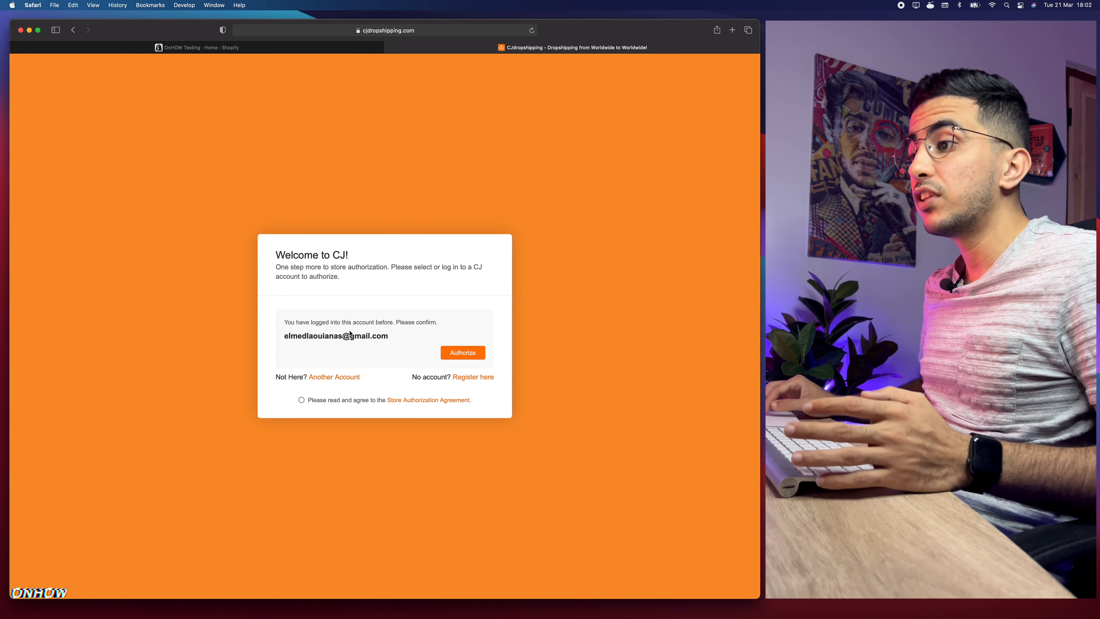
Step: Agree to the Store Authorization Agreement and authorize the store for the CJ account already logged in
scroll(349, 333, "up", 5)
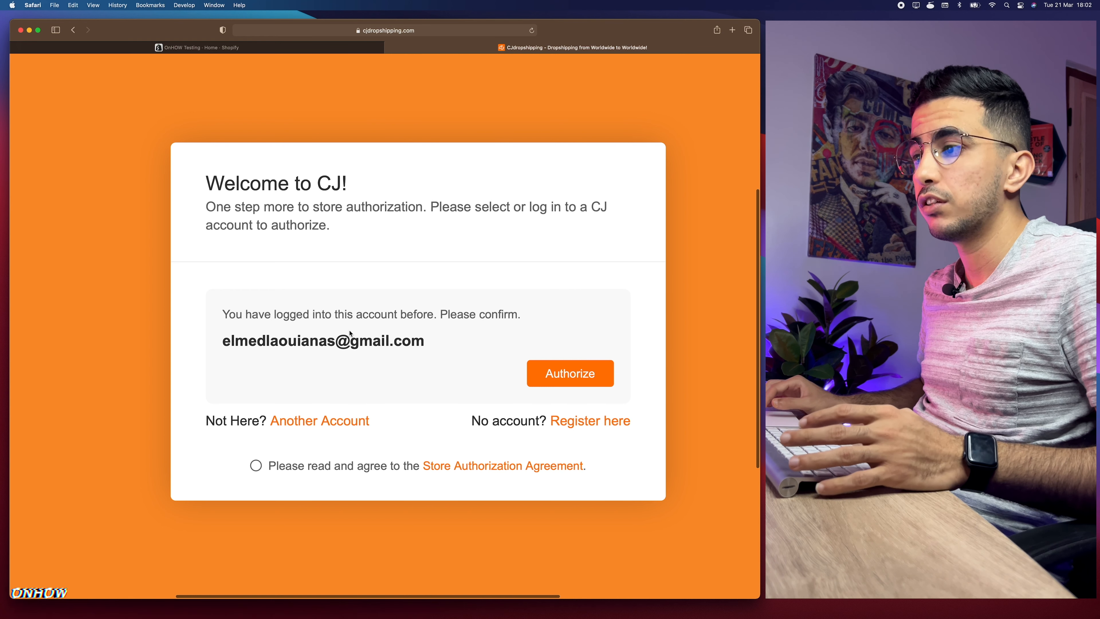
left_click(257, 466)
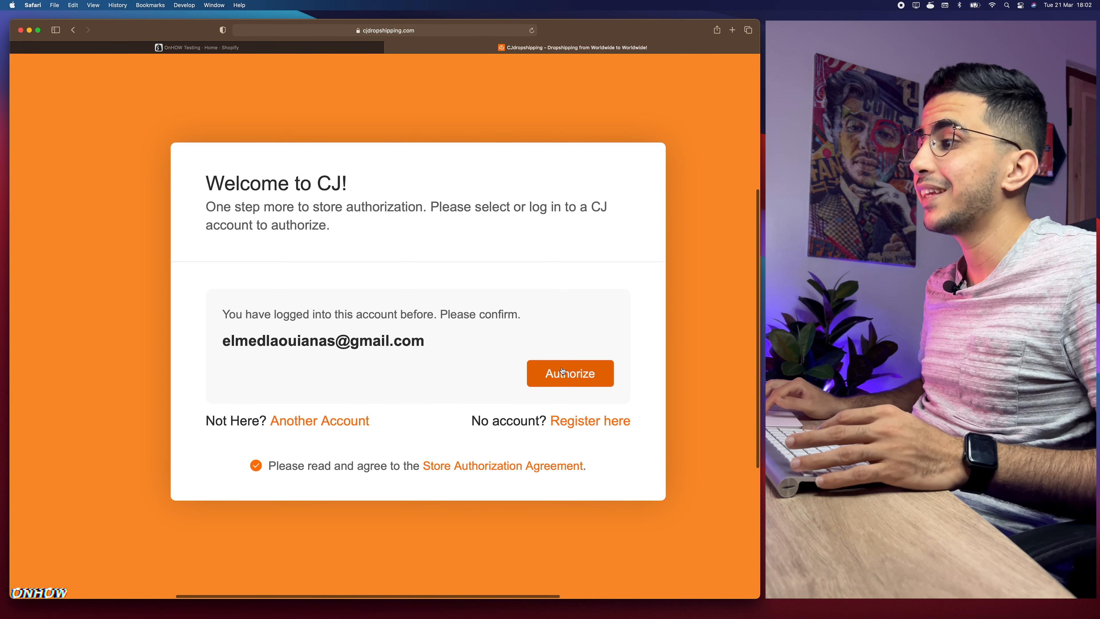
left_click(565, 378)
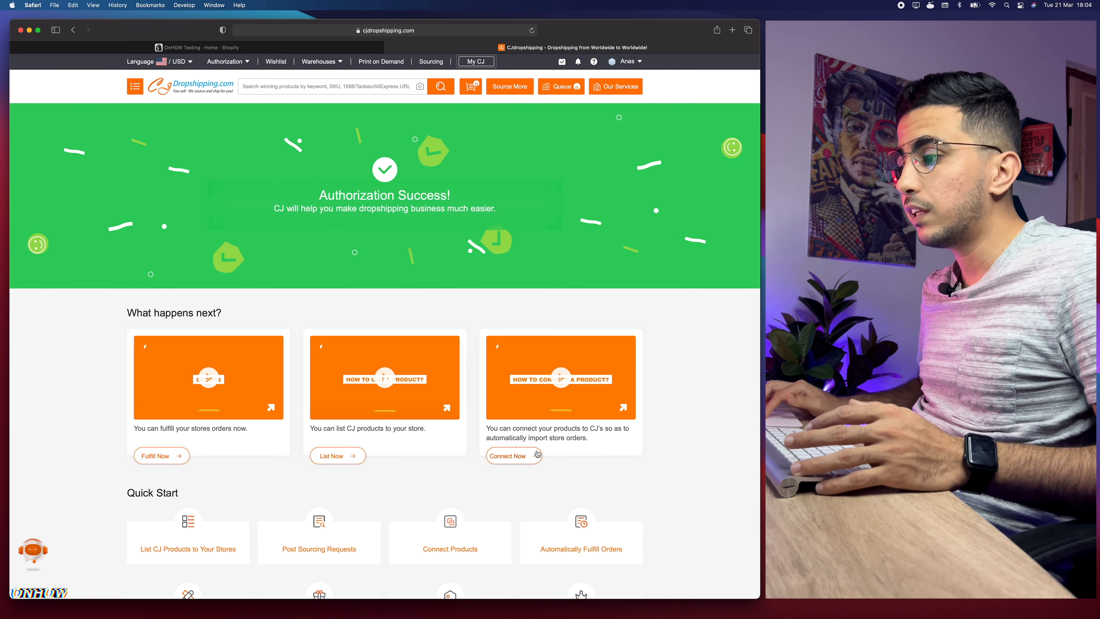
Step: Go to connecting store products with CJ and sync the products of the onhow-testing store
left_click(516, 456)
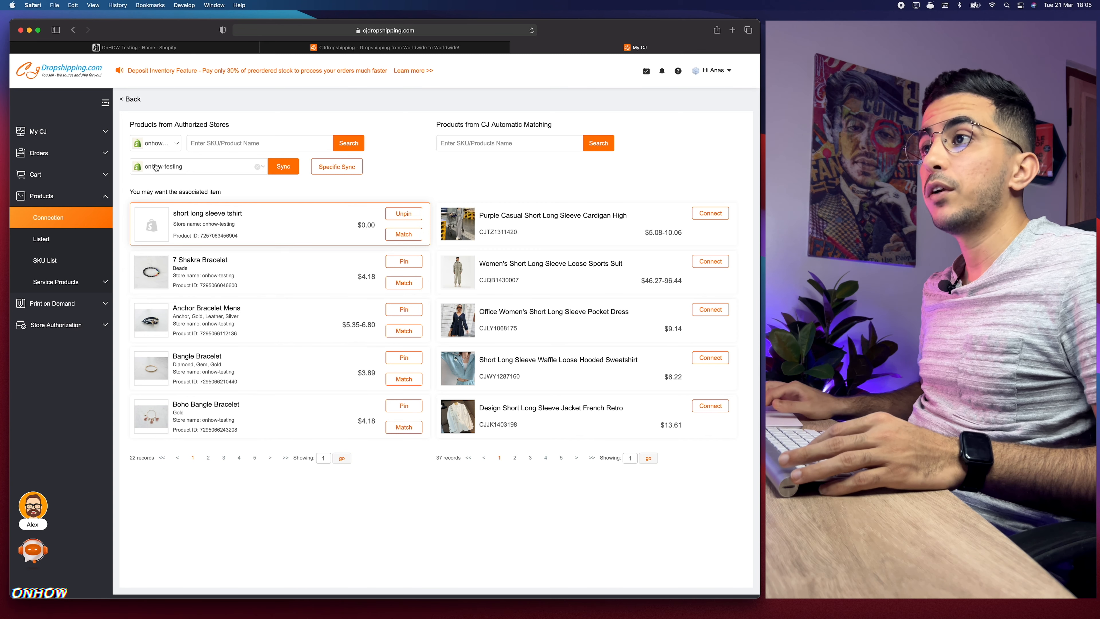
scroll(155, 168, "up", 3)
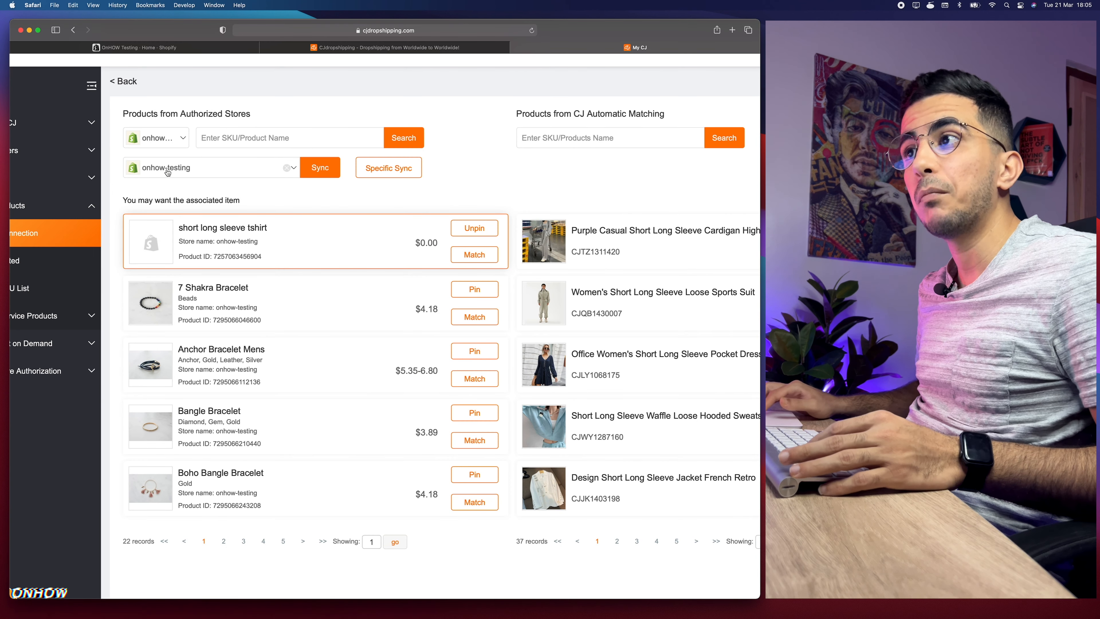
left_click(210, 168)
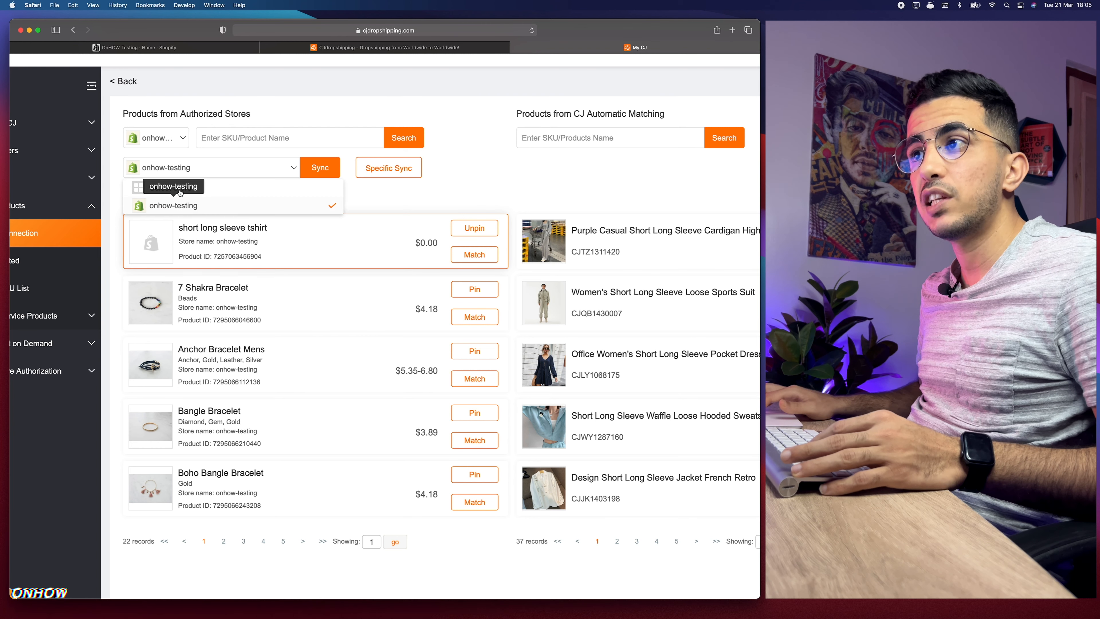
left_click(192, 168)
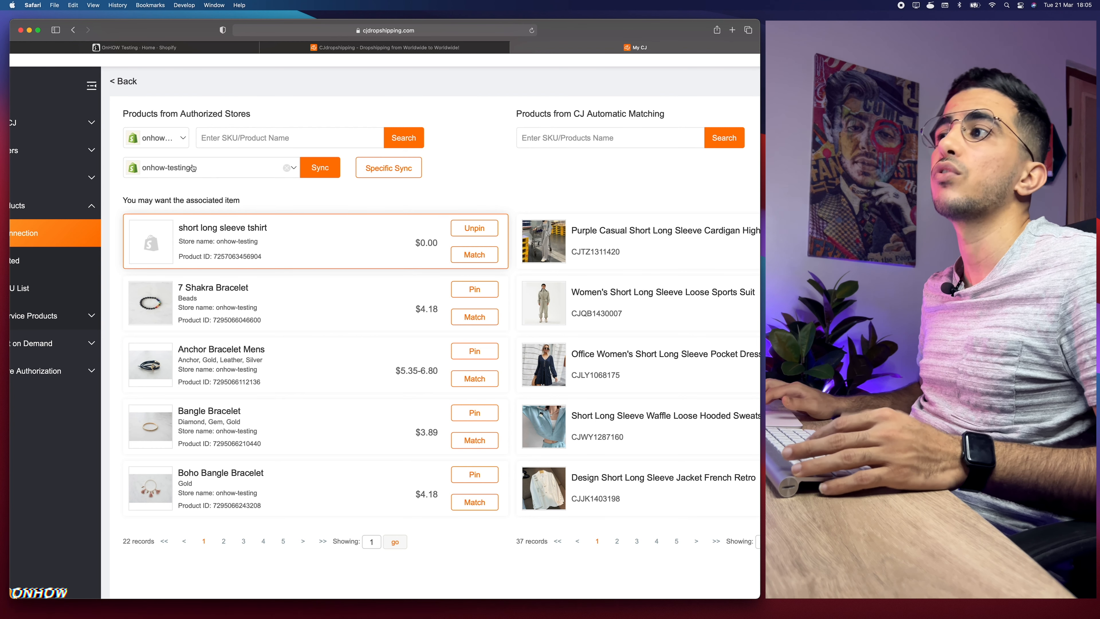
left_click(320, 173)
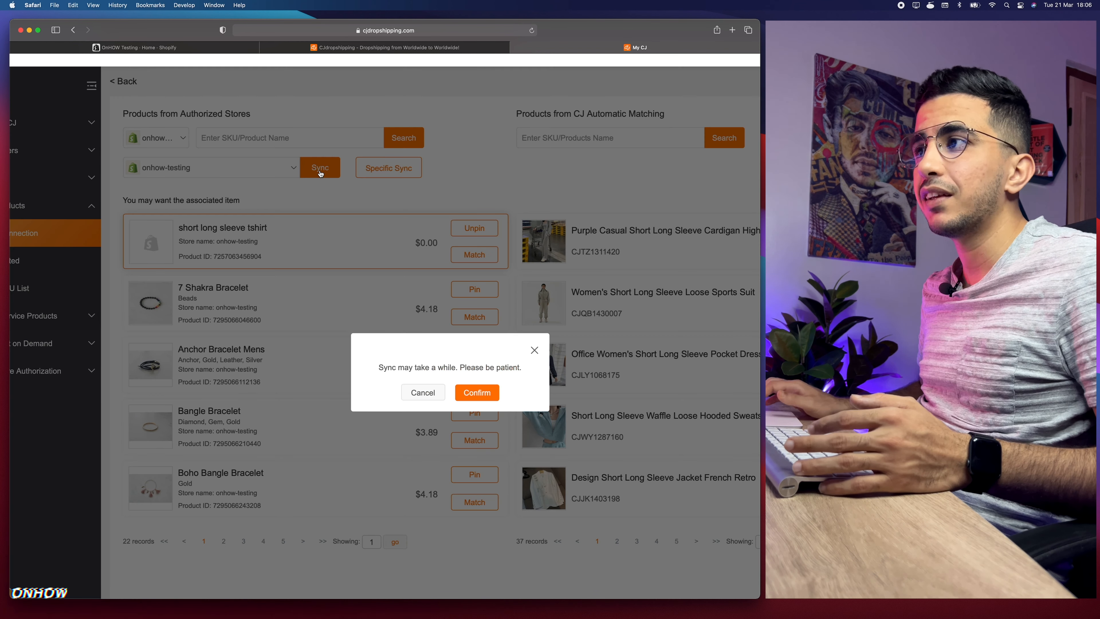
left_click(479, 395)
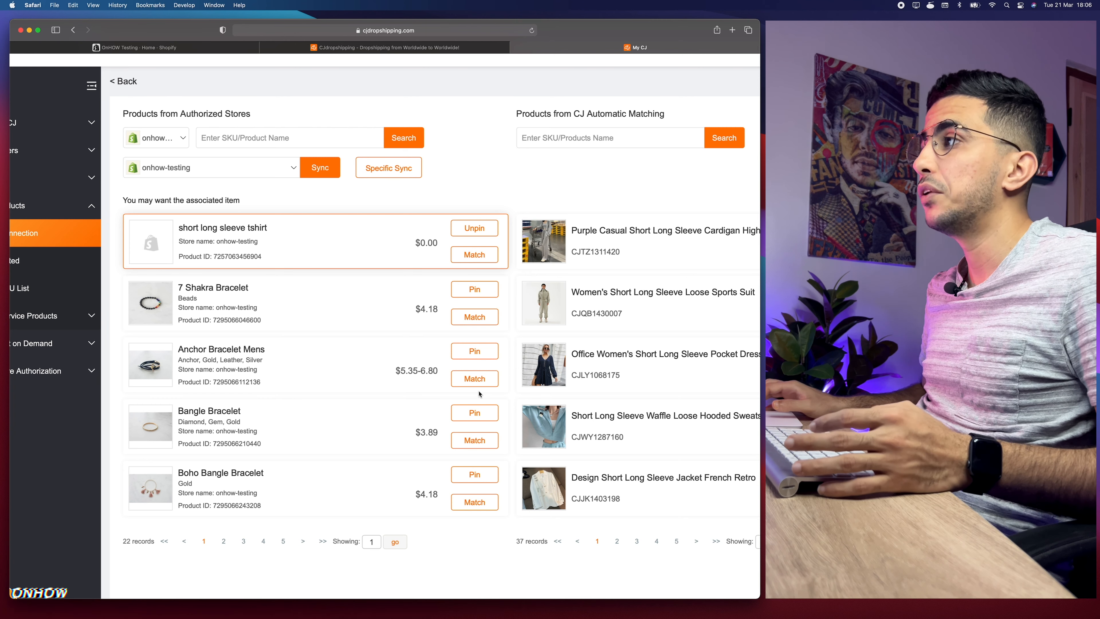
scroll(479, 394, "down", 3)
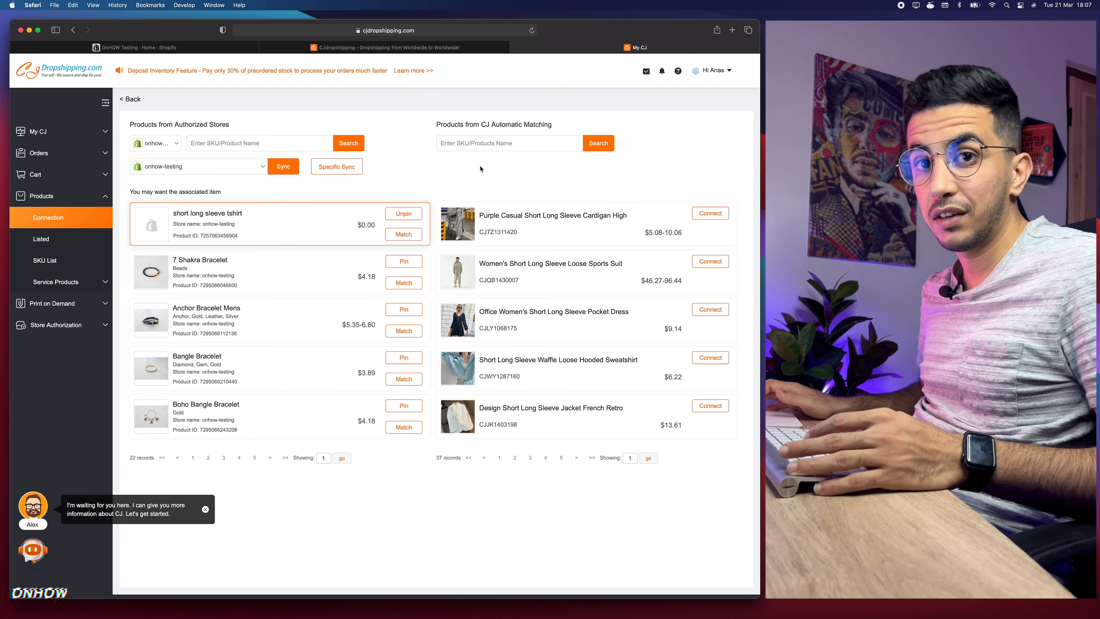
Step: Load cjdropshipping.com/view-more/3 in a new browser tab
left_click(732, 30)
type("cjdropshipping.com")
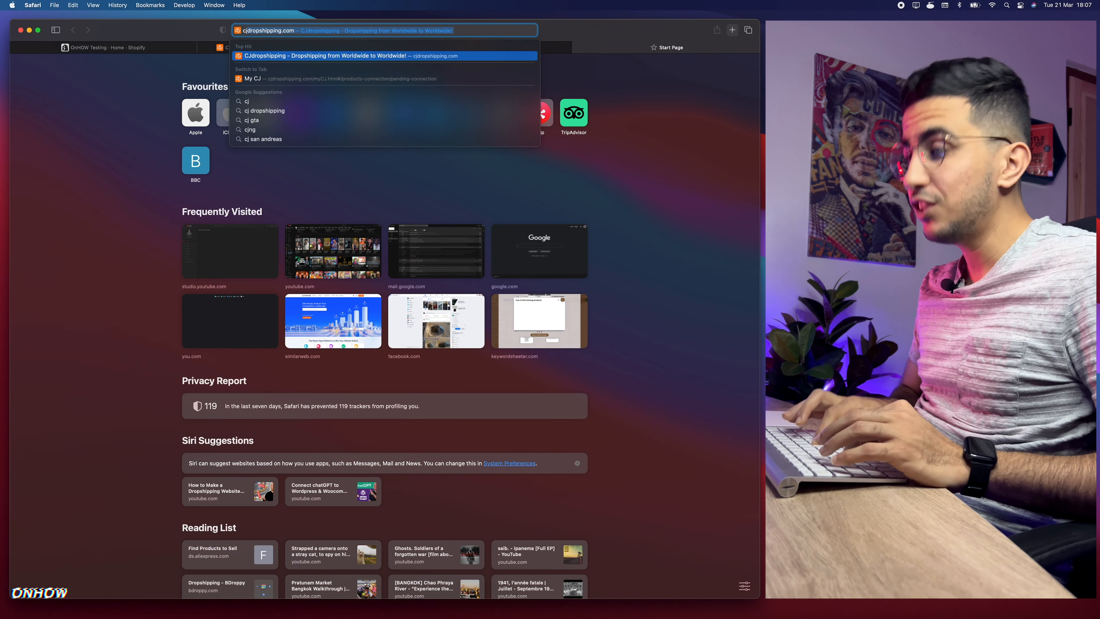
type("/")
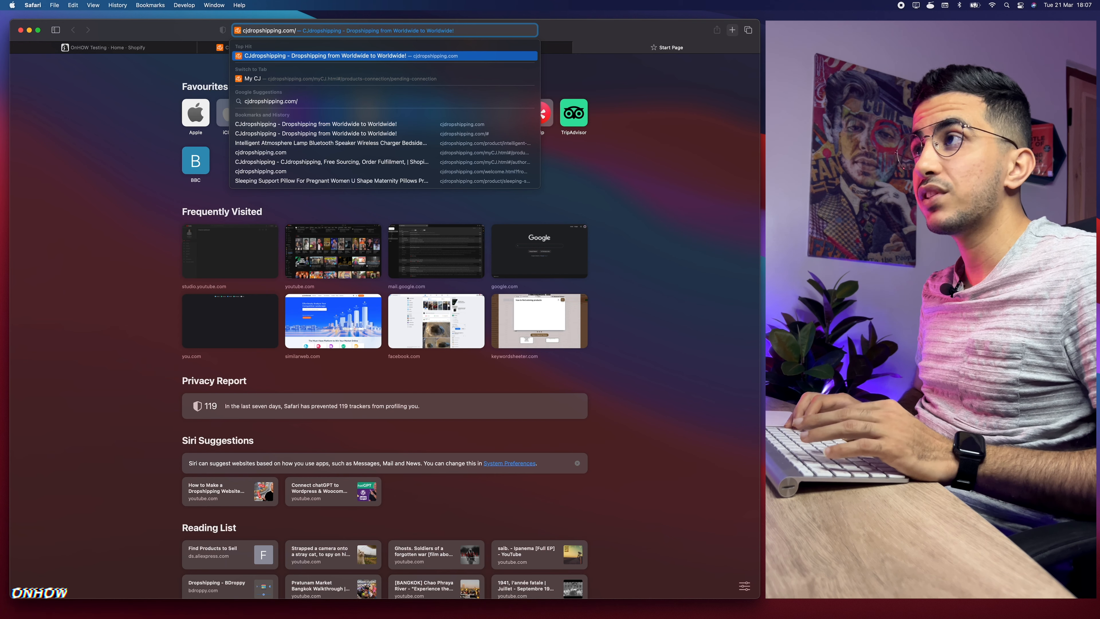
type("view-")
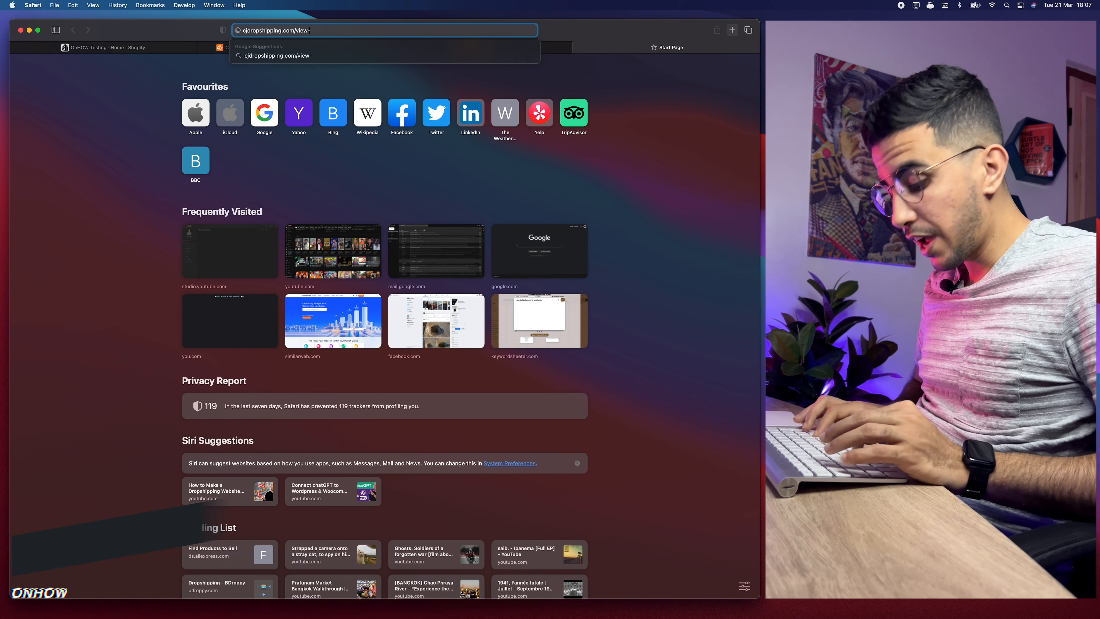
type("more/3")
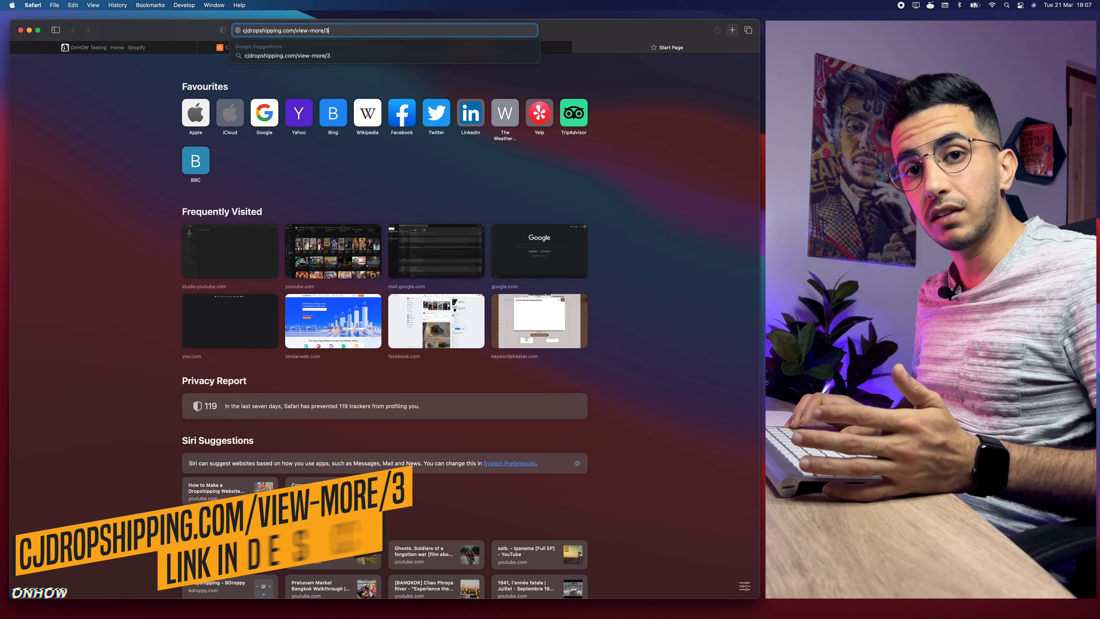
key("Return")
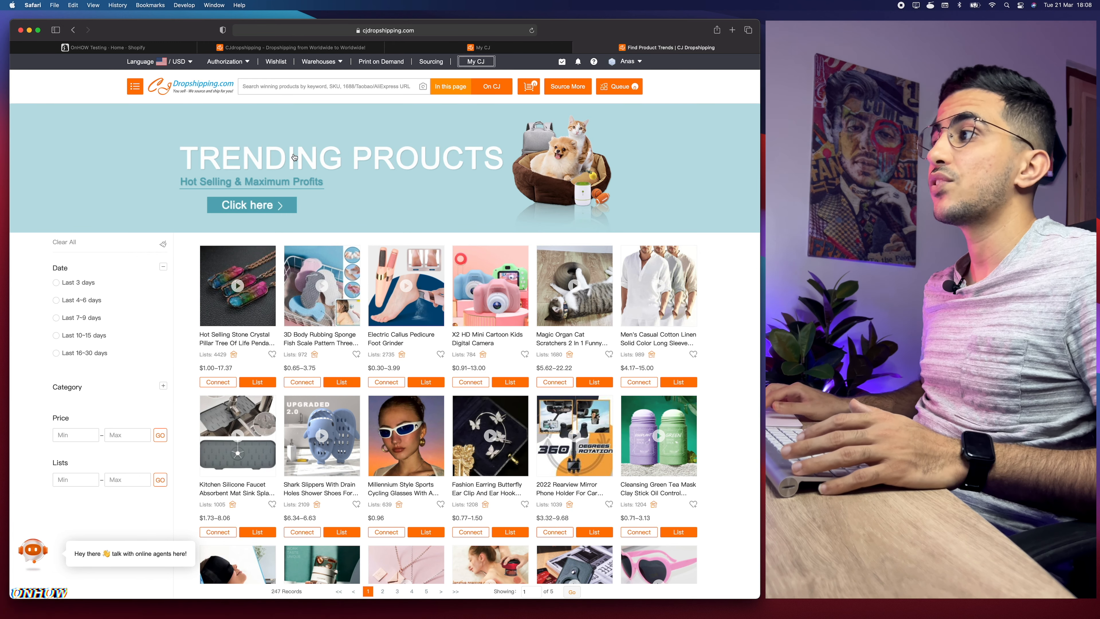
Step: Follow the Trending Products banner and examine the listed products in the Home, Pet and Beauty & Health sections
left_click(228, 163)
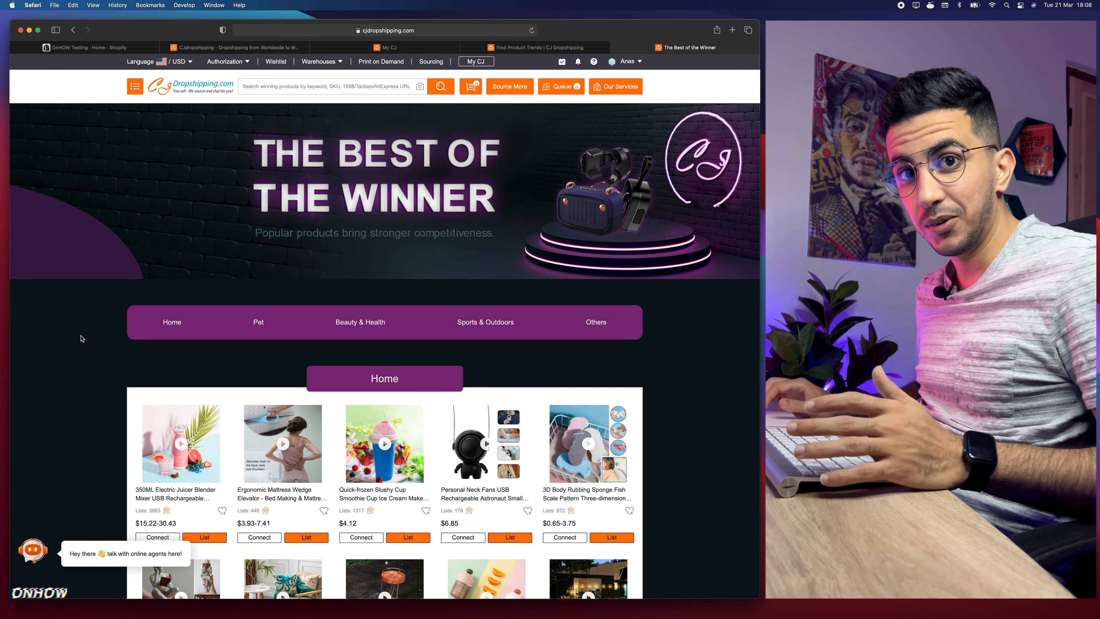
scroll(84, 399, "down", 5)
scroll(234, 299, "up", 1)
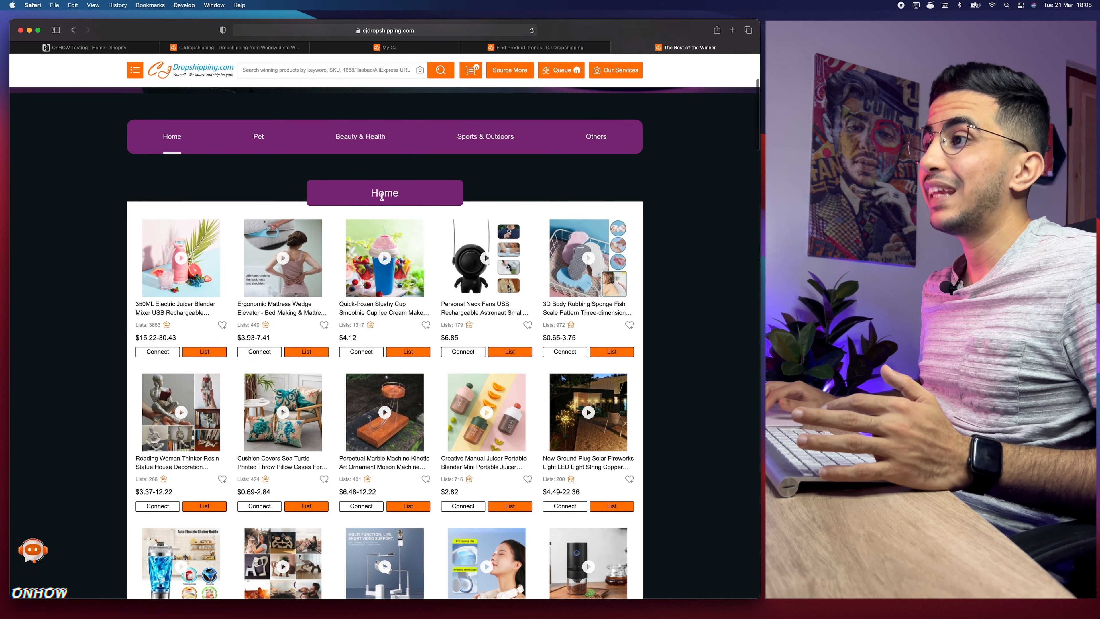
scroll(189, 208, "down", 1)
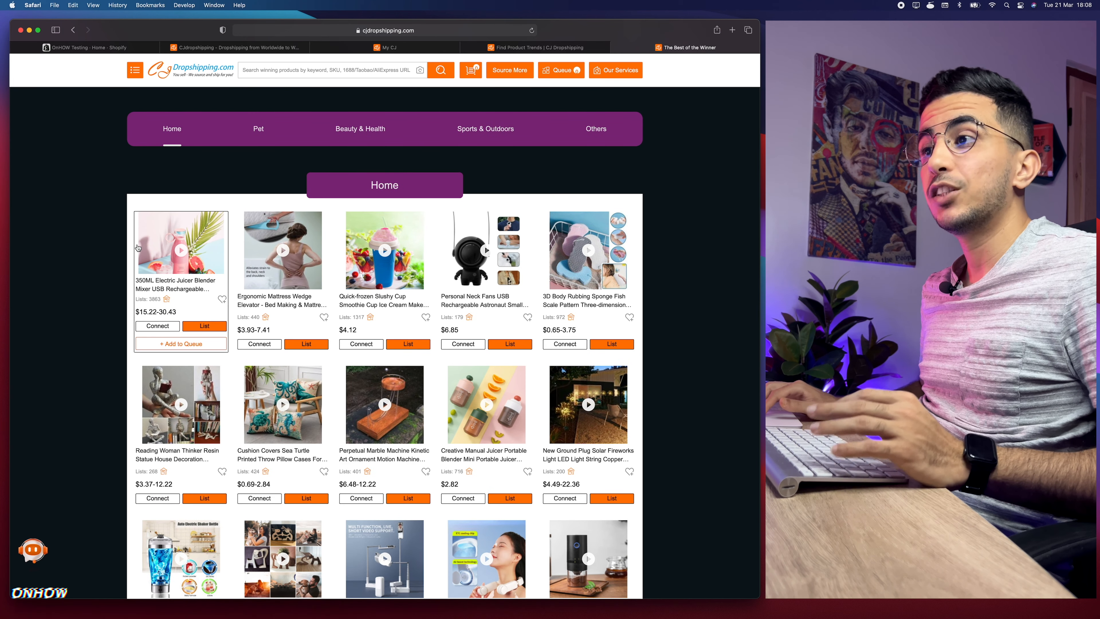
scroll(120, 255, "up", 5)
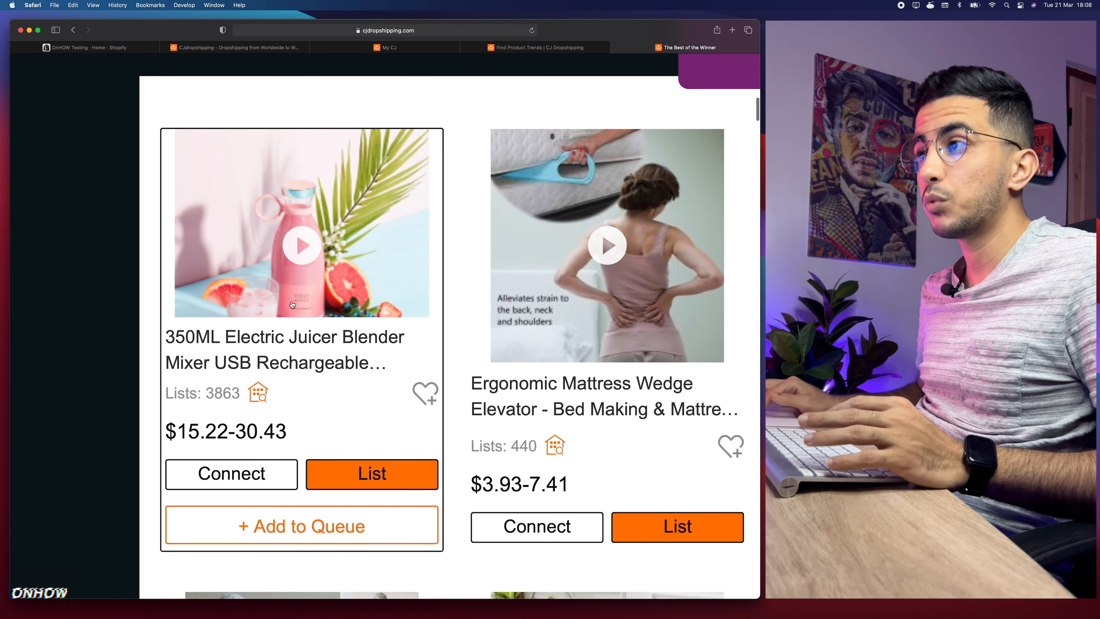
scroll(133, 345, "down", 5)
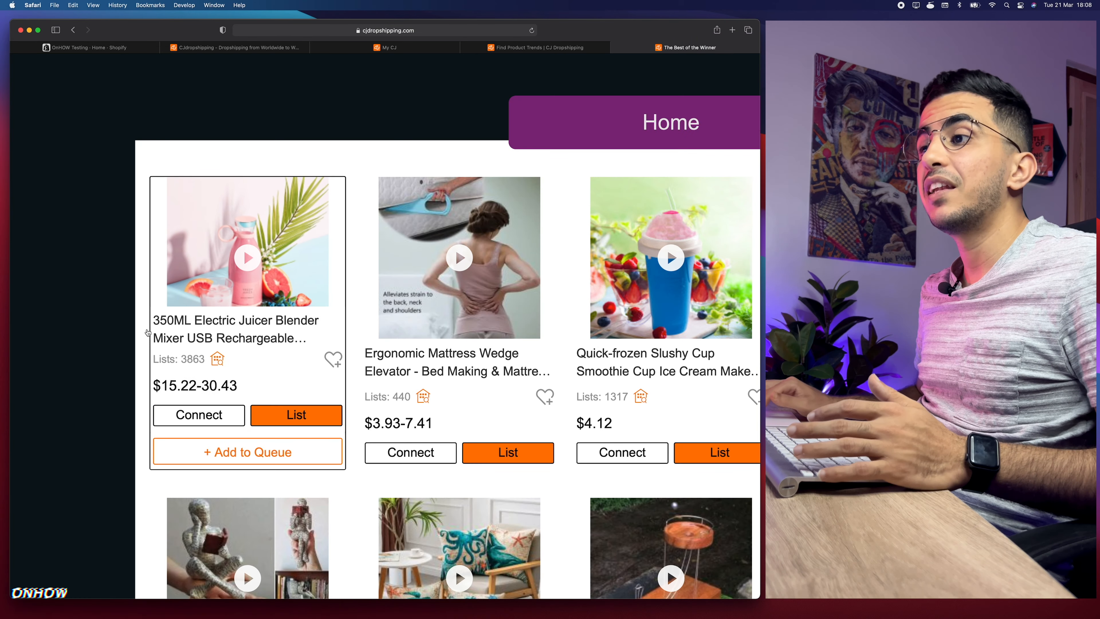
scroll(151, 339, "down", 5)
scroll(151, 339, "down", 15)
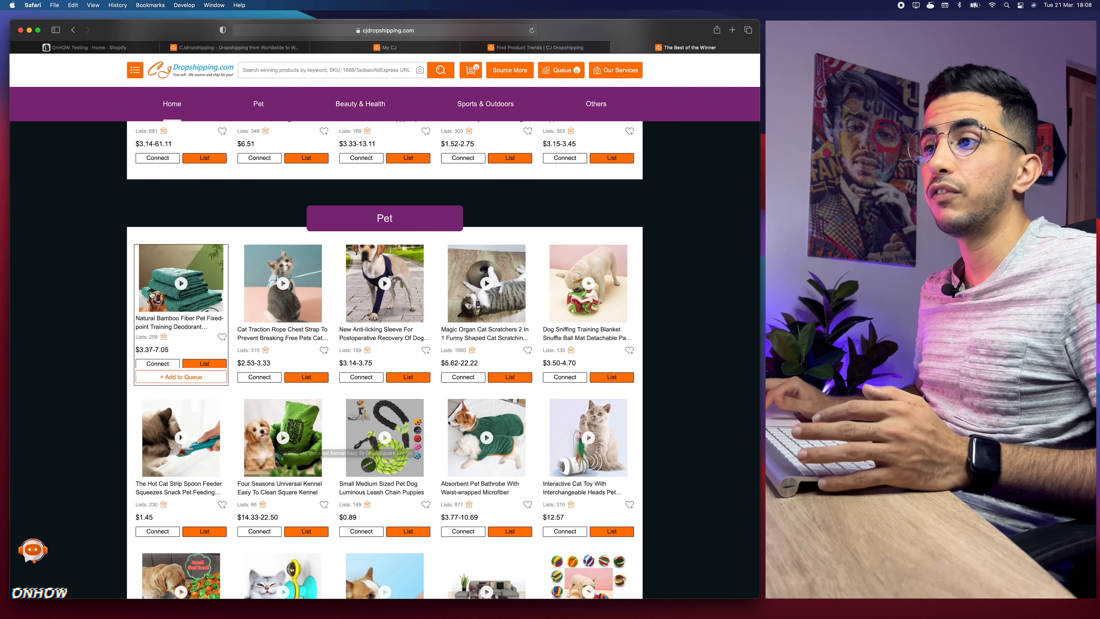
scroll(147, 290, "up", 5)
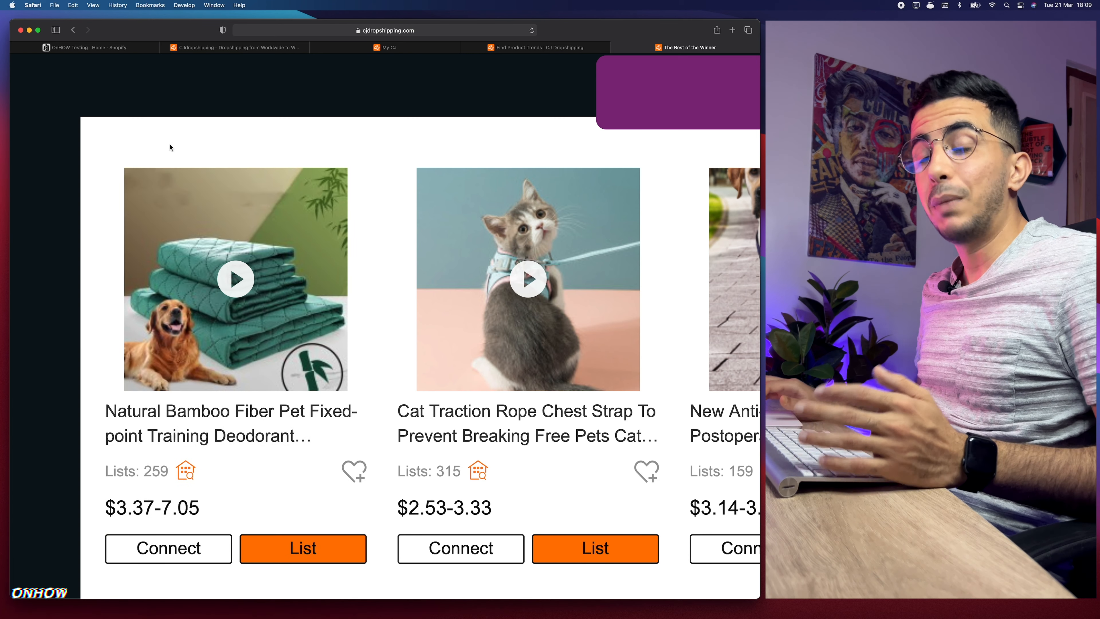
key("super+0")
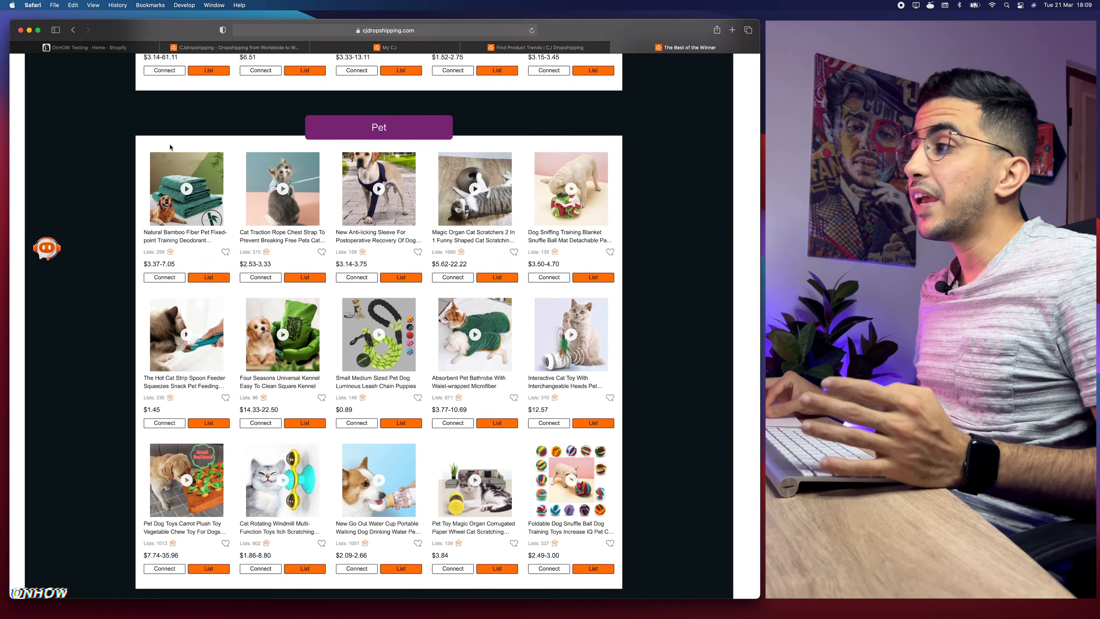
scroll(170, 147, "down", 10)
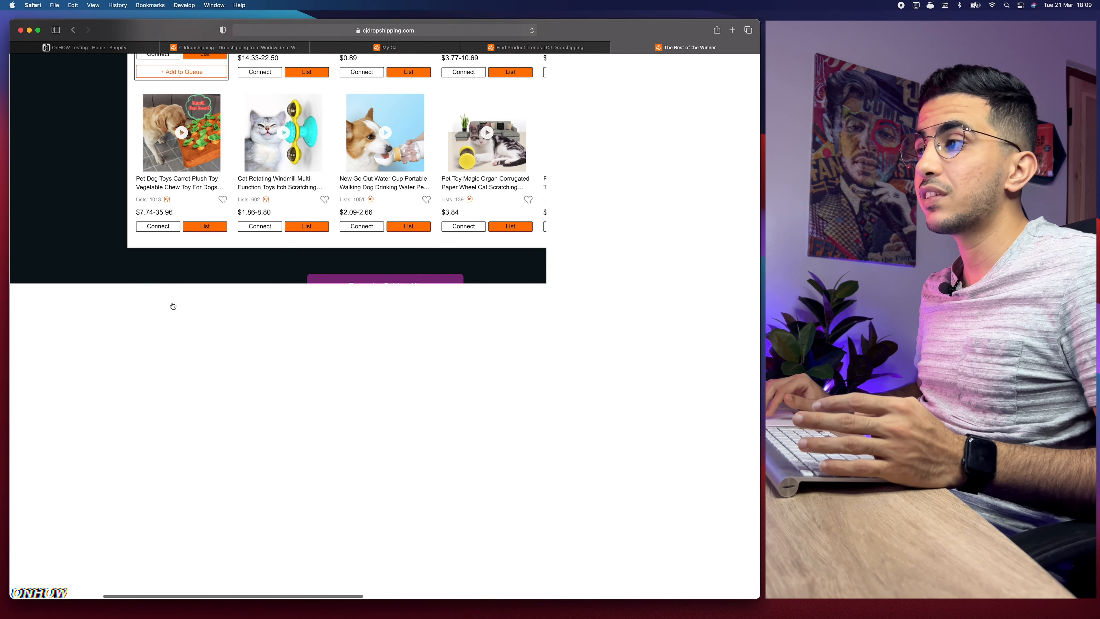
scroll(171, 306, "down", 5)
scroll(173, 305, "down", 1)
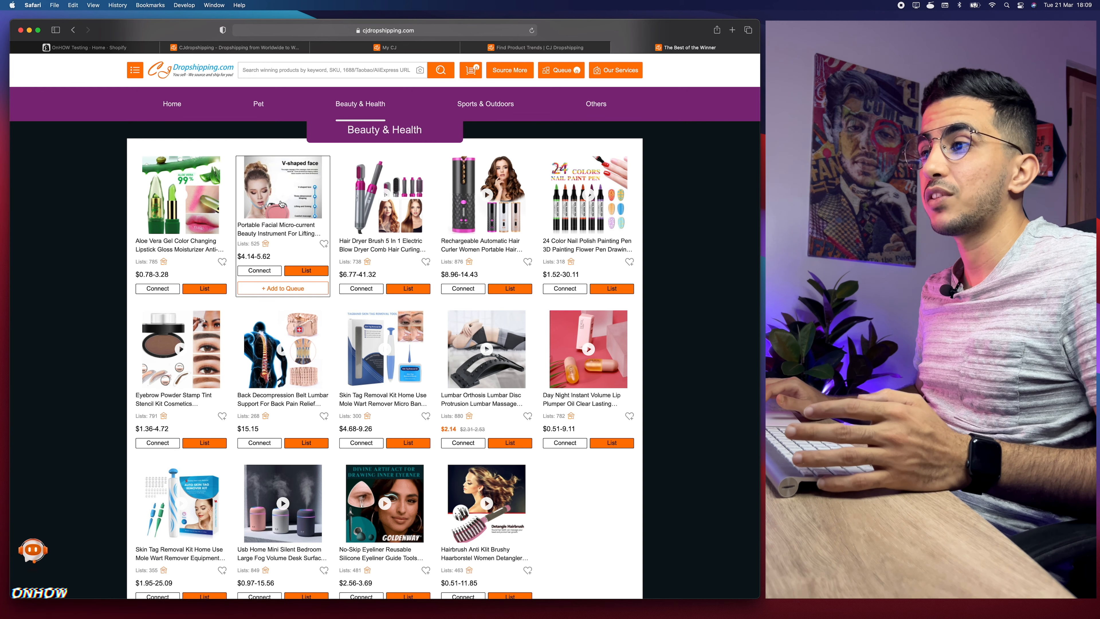
Step: Open the Cat Traction Rope Chest Strap product from the Pet section and review its pricing, shipping and supplier rating
scroll(282, 204, "up", 15)
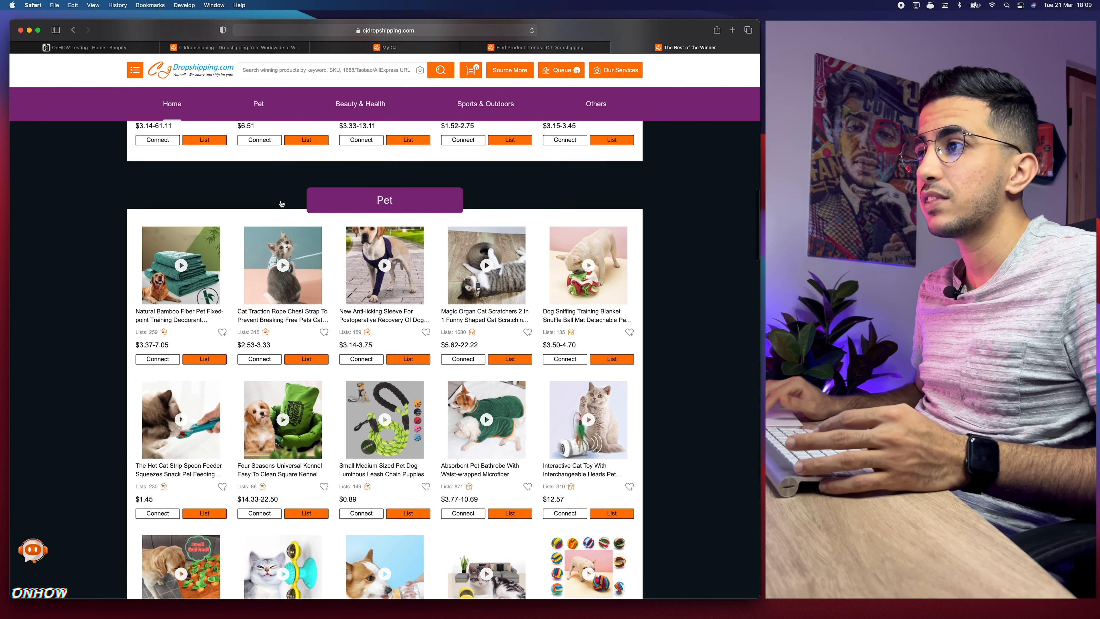
scroll(281, 204, "up", 1)
left_click(274, 313)
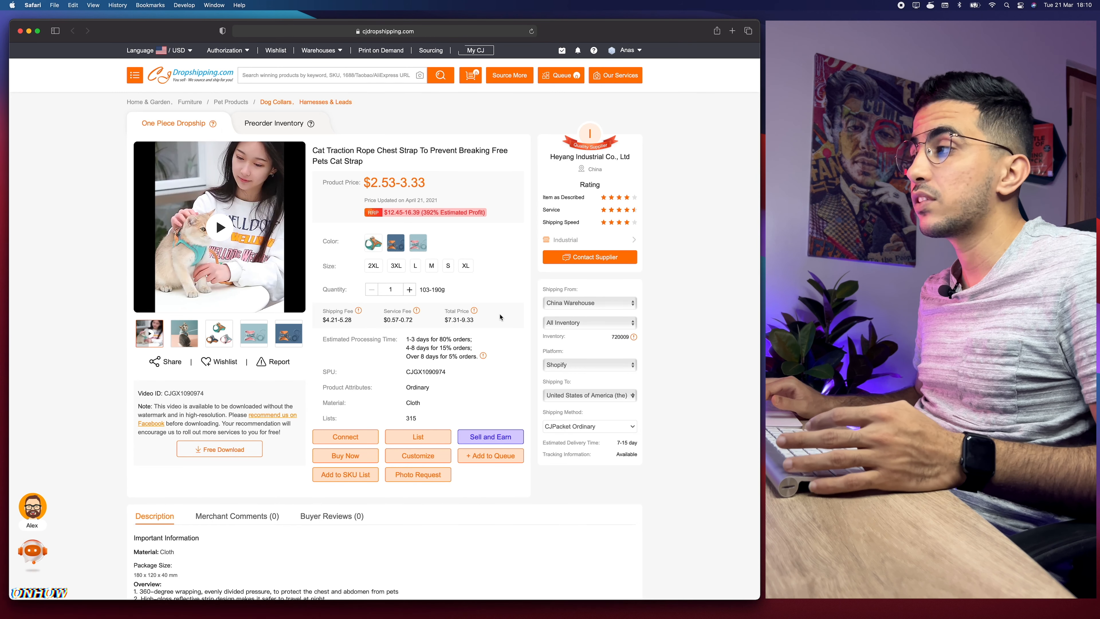
scroll(582, 262, "up", 5)
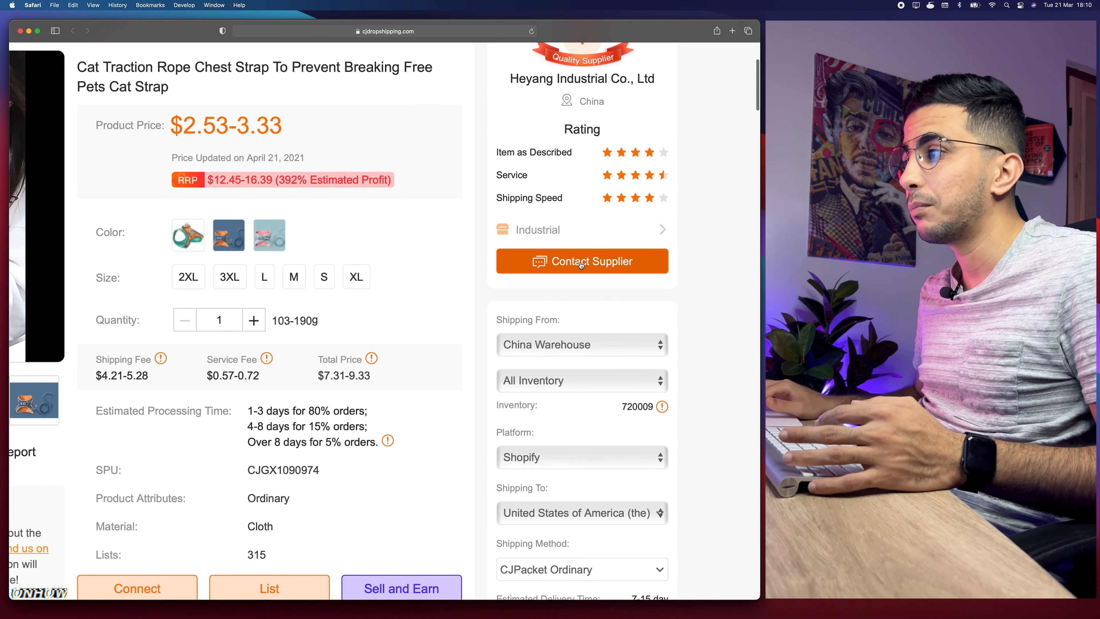
scroll(581, 264, "down", 5)
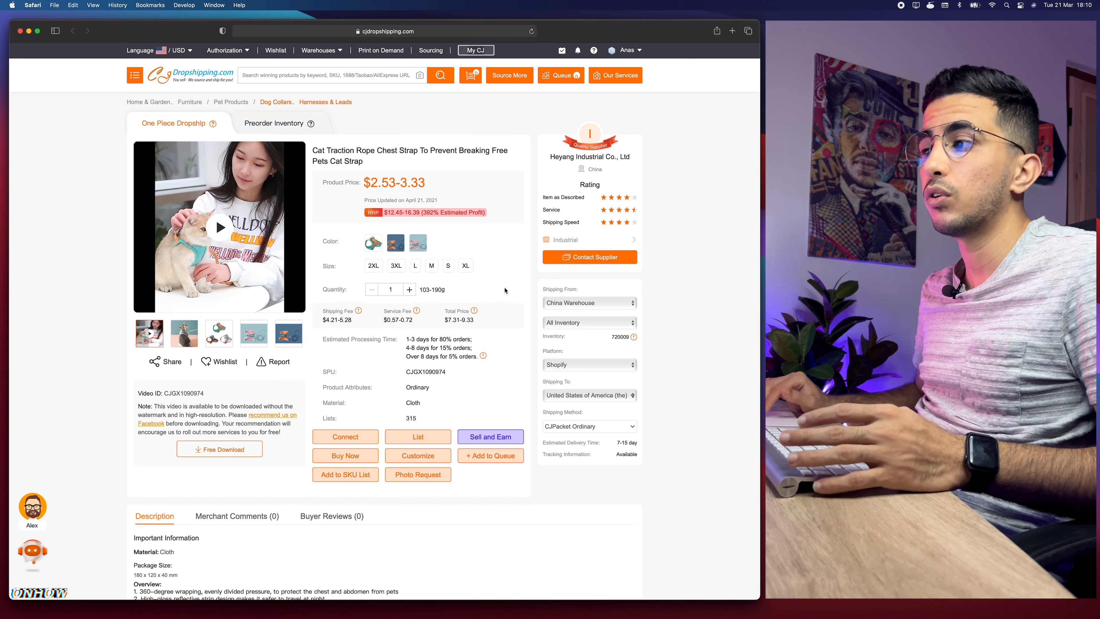
Step: Start listing the cat strap to the onhow-testing store and keep OnHOW Testing as the vendor
scroll(505, 290, "down", 3)
left_click(423, 339)
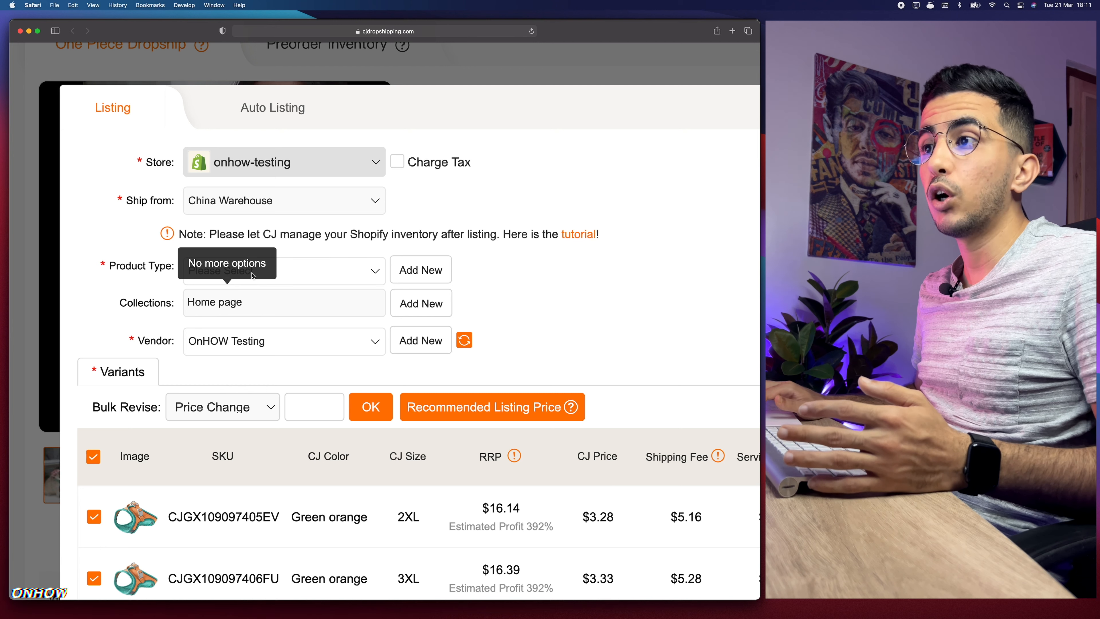
left_click(285, 268)
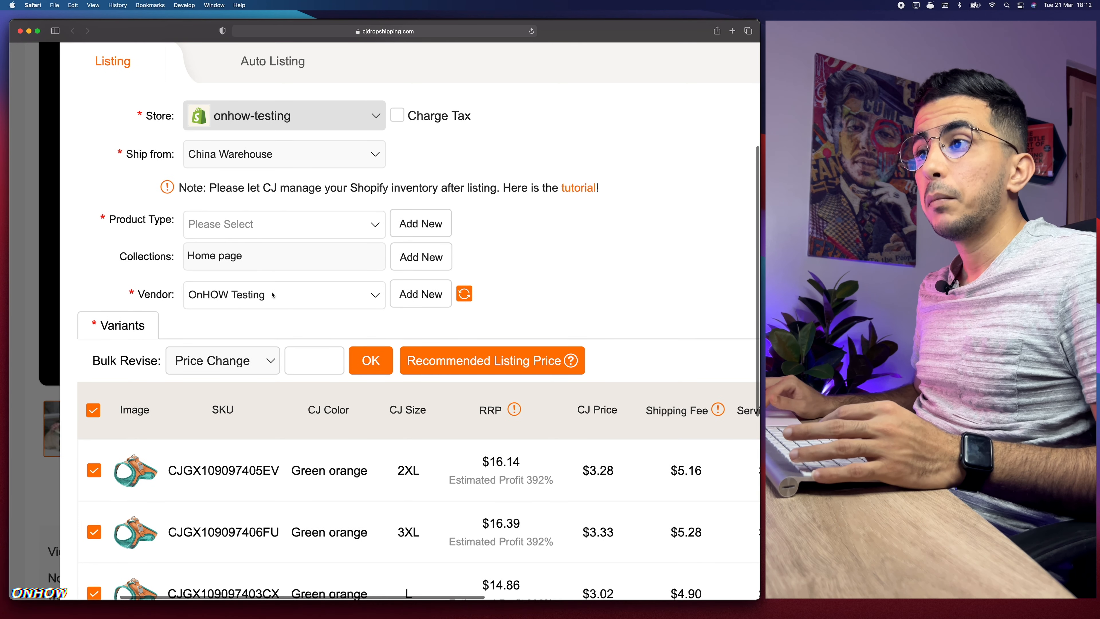
left_click(272, 294)
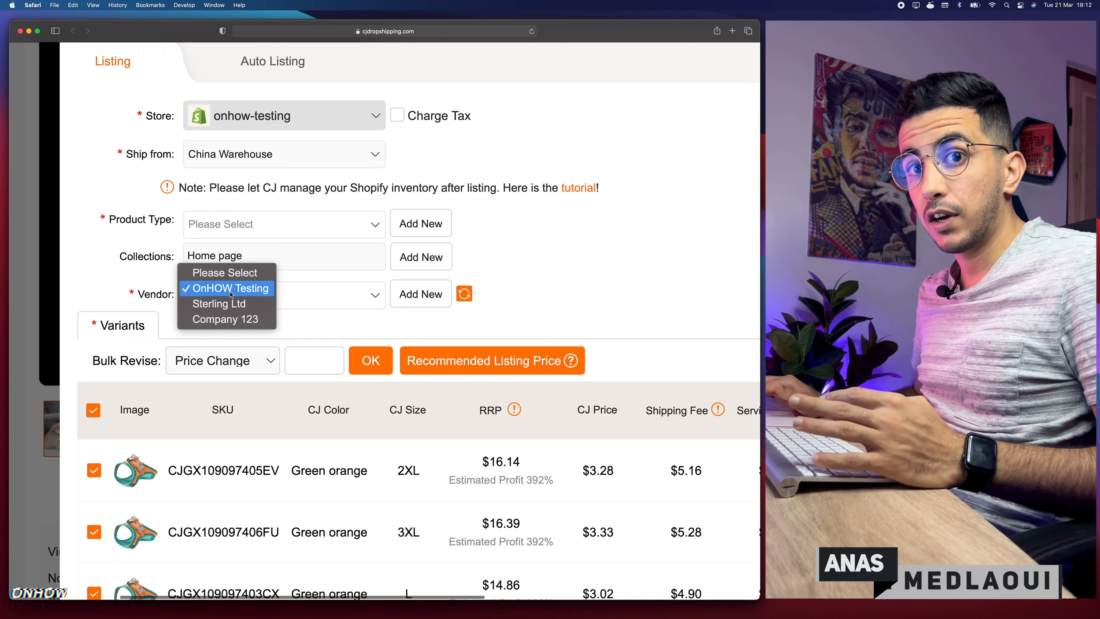
left_click(253, 288)
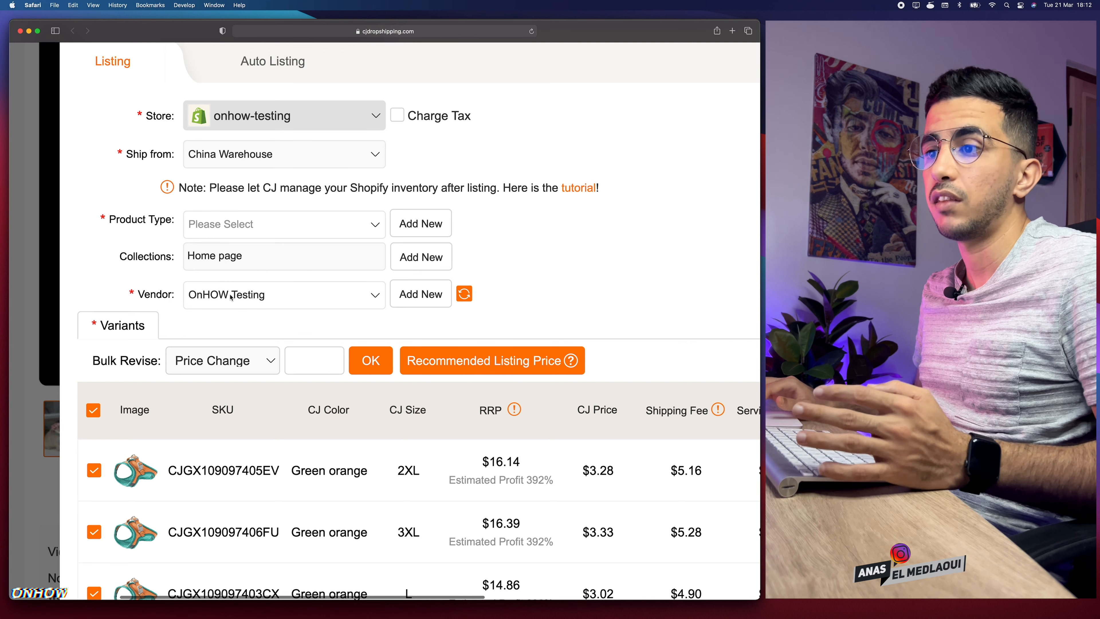
Step: Examine the variants' bulk price revision option, recommended retail prices and dropshipping costs in the listing form
scroll(299, 268, "down", 3)
left_click(299, 258)
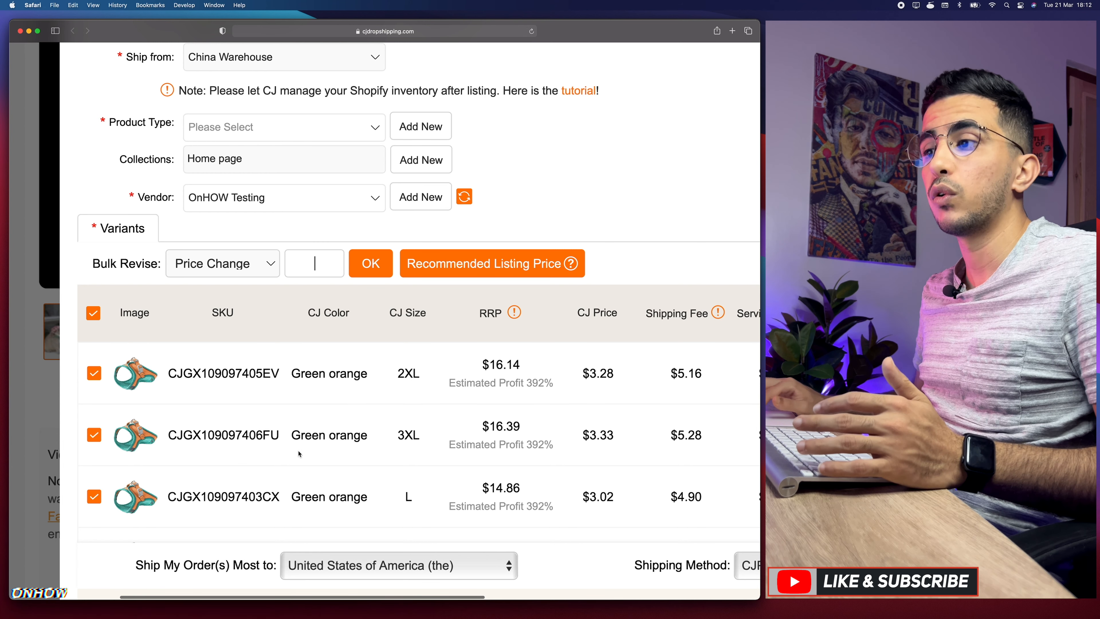
scroll(318, 269, "right", 1)
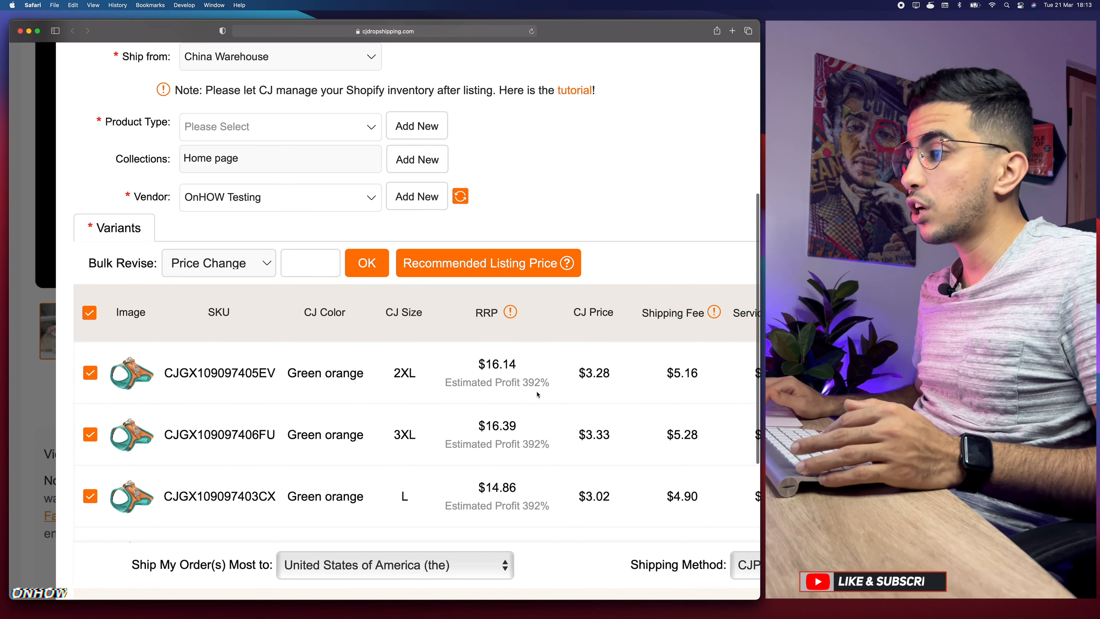
mouse_move(485, 364)
left_mouse_down()
mouse_move(542, 446)
mouse_move(547, 498)
mouse_move(525, 359)
mouse_move(486, 360)
left_mouse_up()
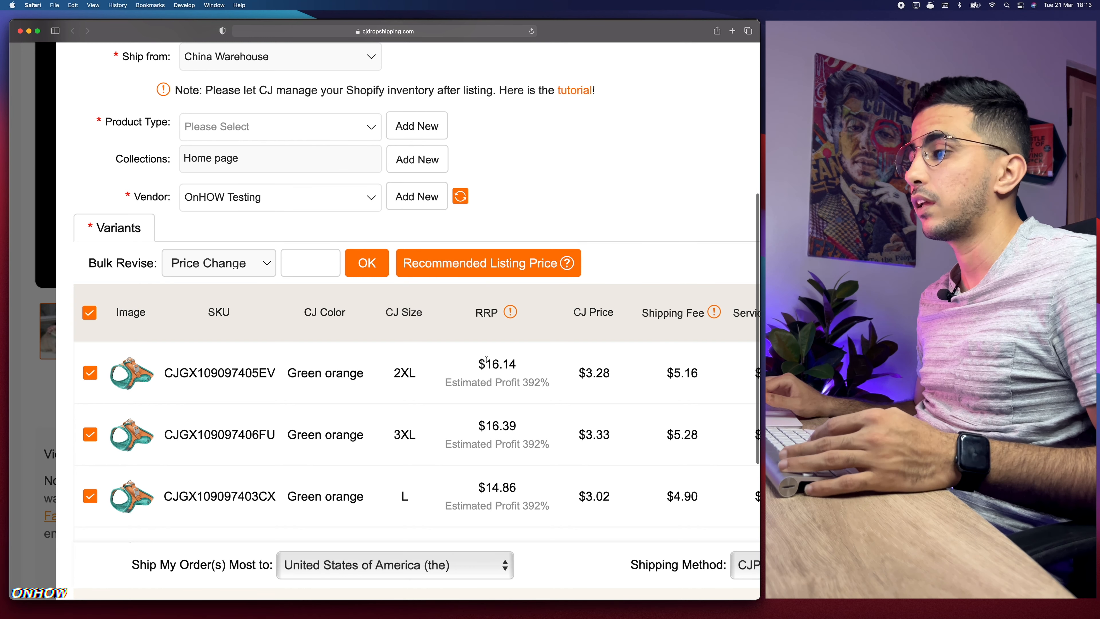
scroll(487, 360, "down", 3)
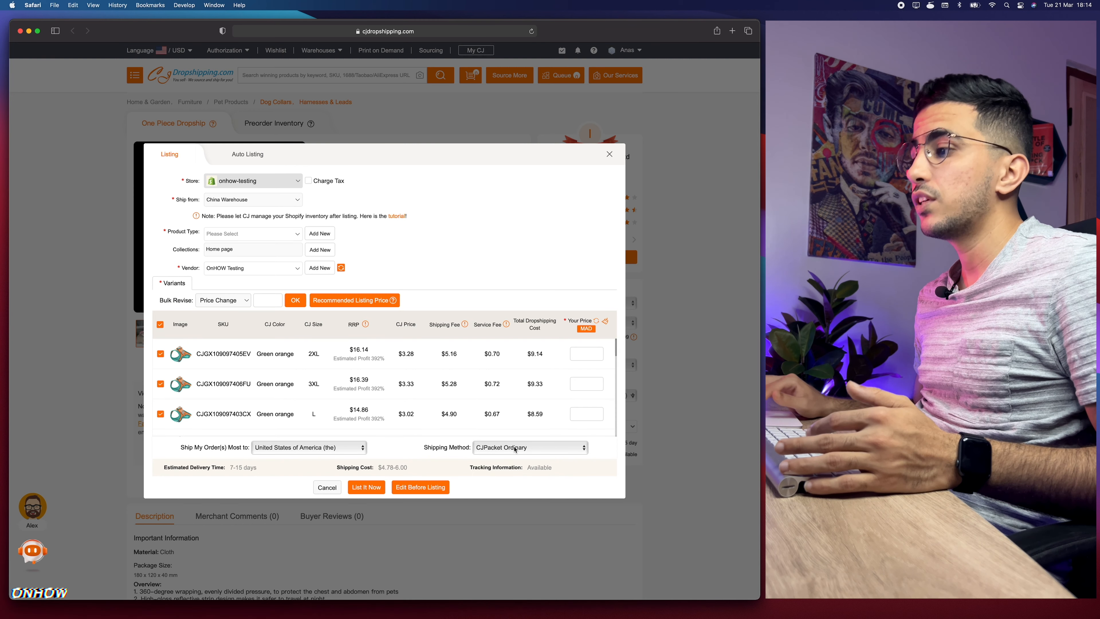
Step: Check the shipping methods offered in the listing form, leaving CJPacket Ordinary selected
scroll(516, 449, "up", 3)
left_click(607, 449)
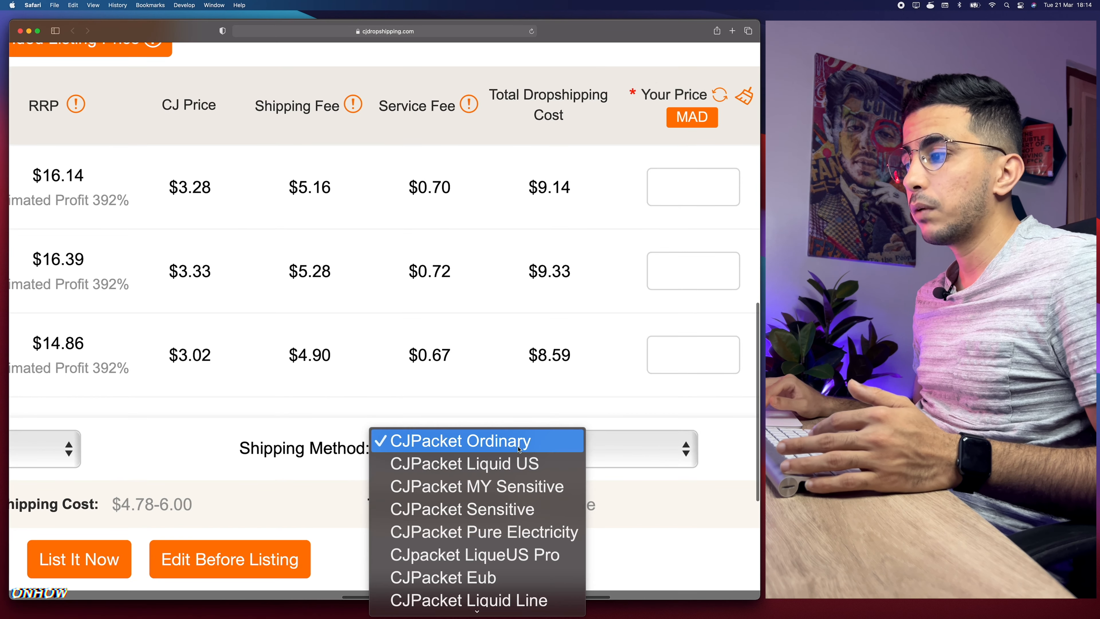
left_click(353, 415)
scroll(333, 410, "down", 3)
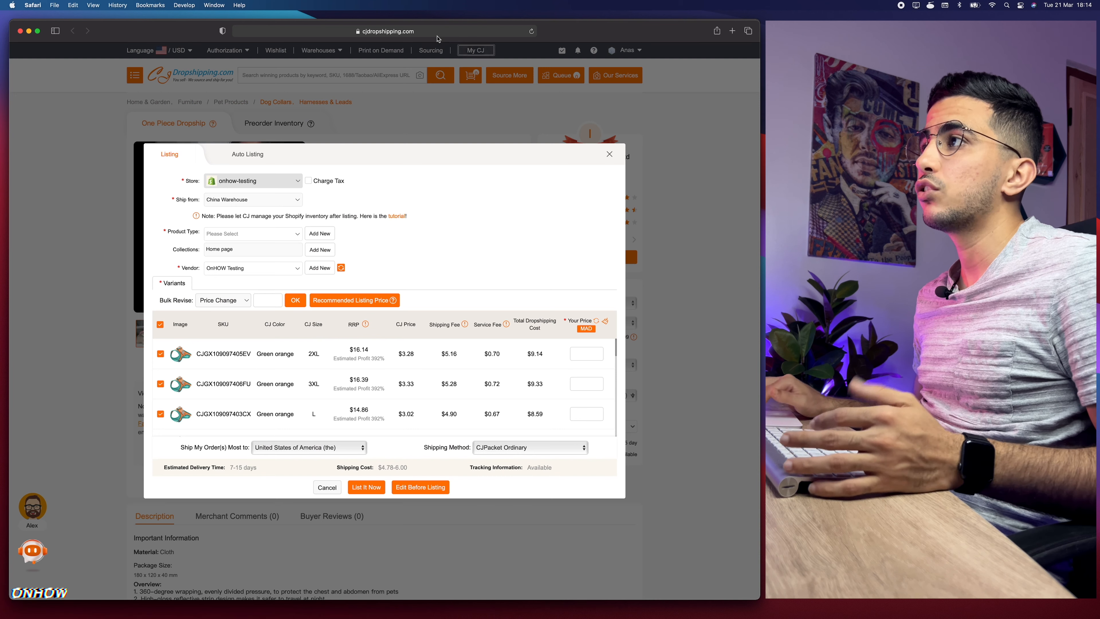
Step: Copy the cat strap product page's address and load it in a new browser tab
left_click(438, 32)
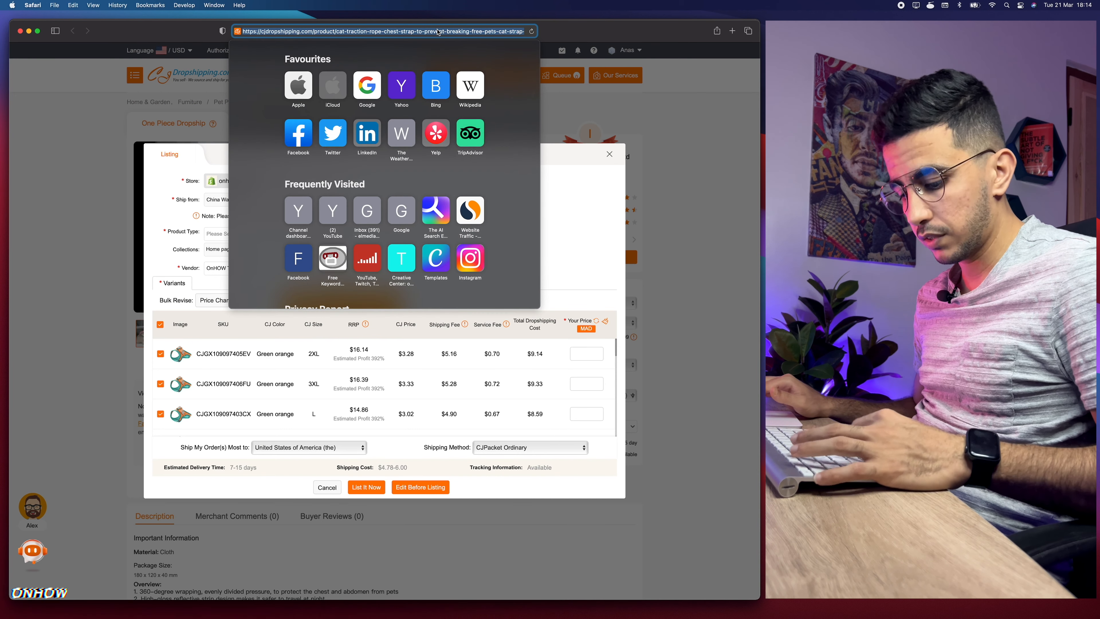
left_click(732, 32)
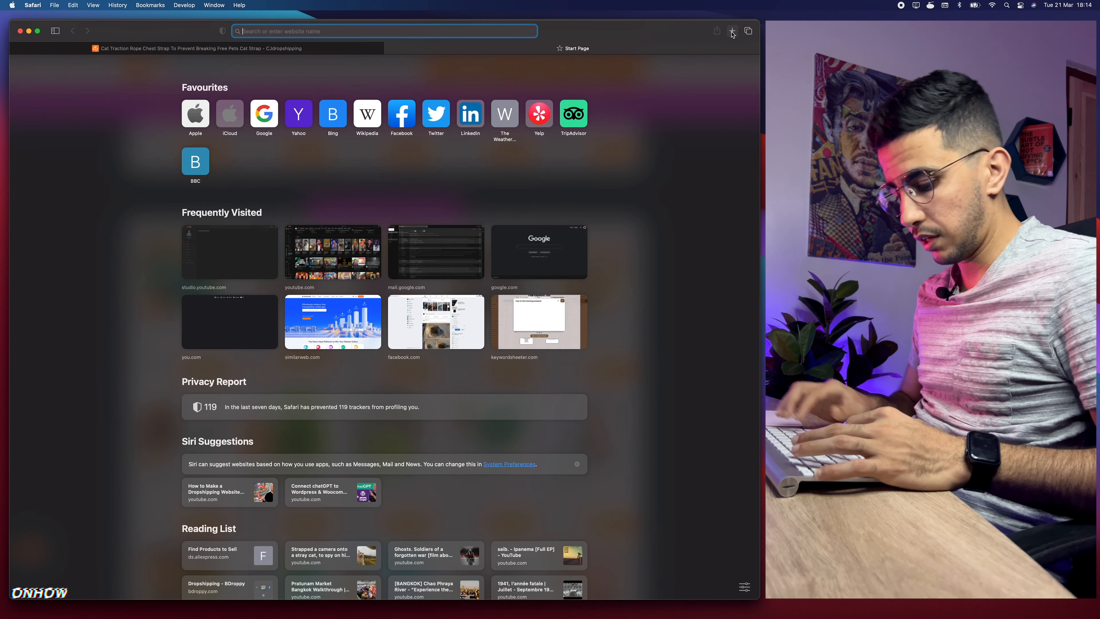
key("super+v")
key("Return")
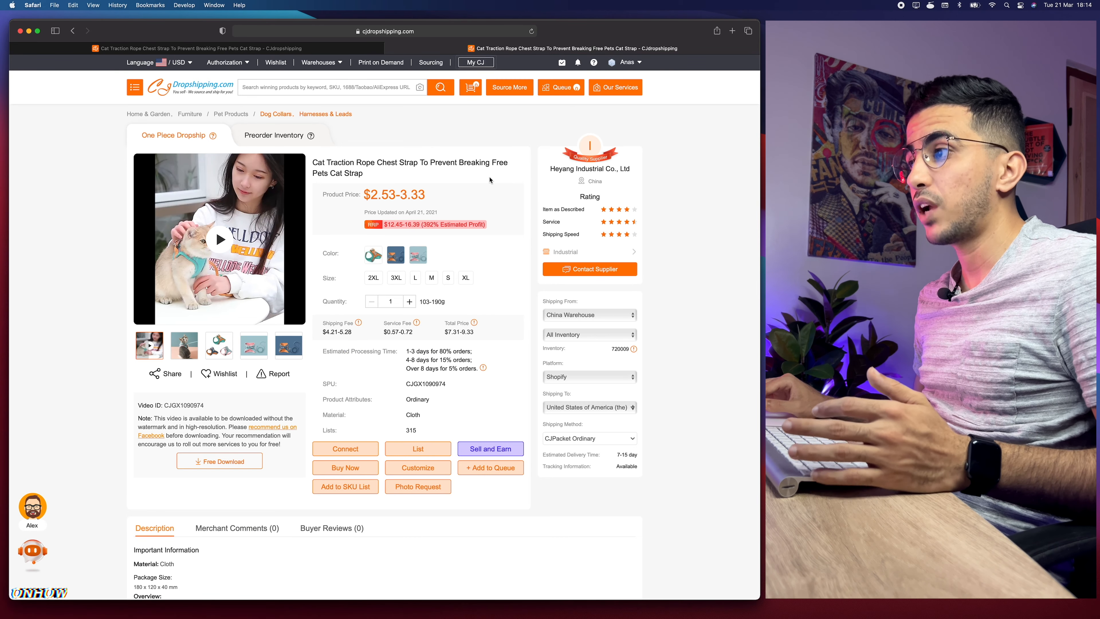
Step: Compare the fees and delivery times of the shipping methods to the United States on the duplicate product page
left_click(417, 448)
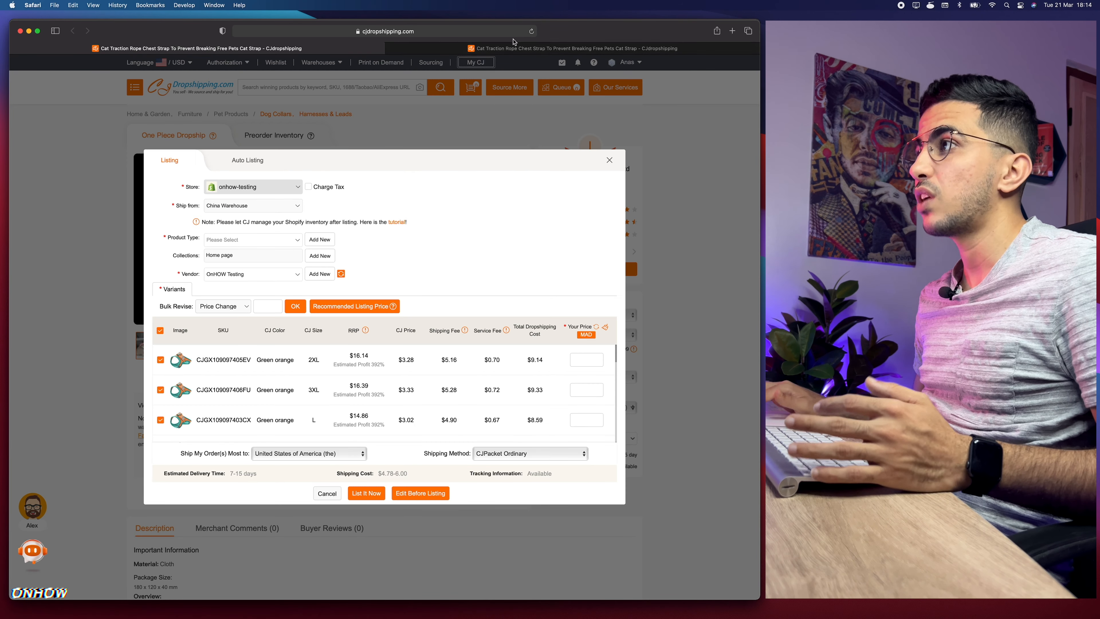
key("Escape")
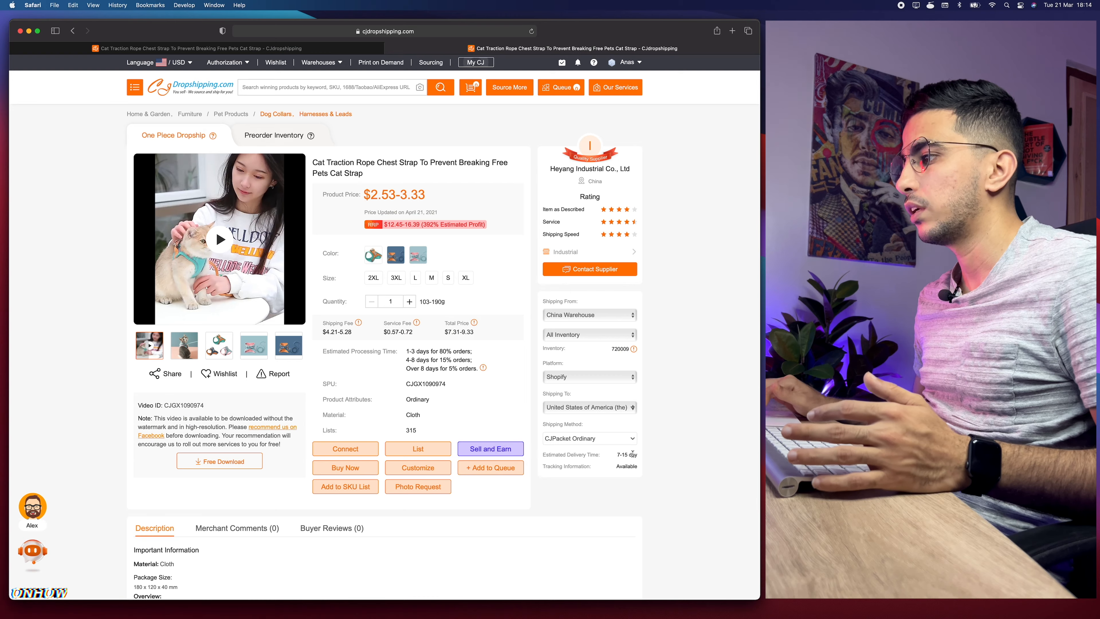
scroll(540, 445, "up", 5)
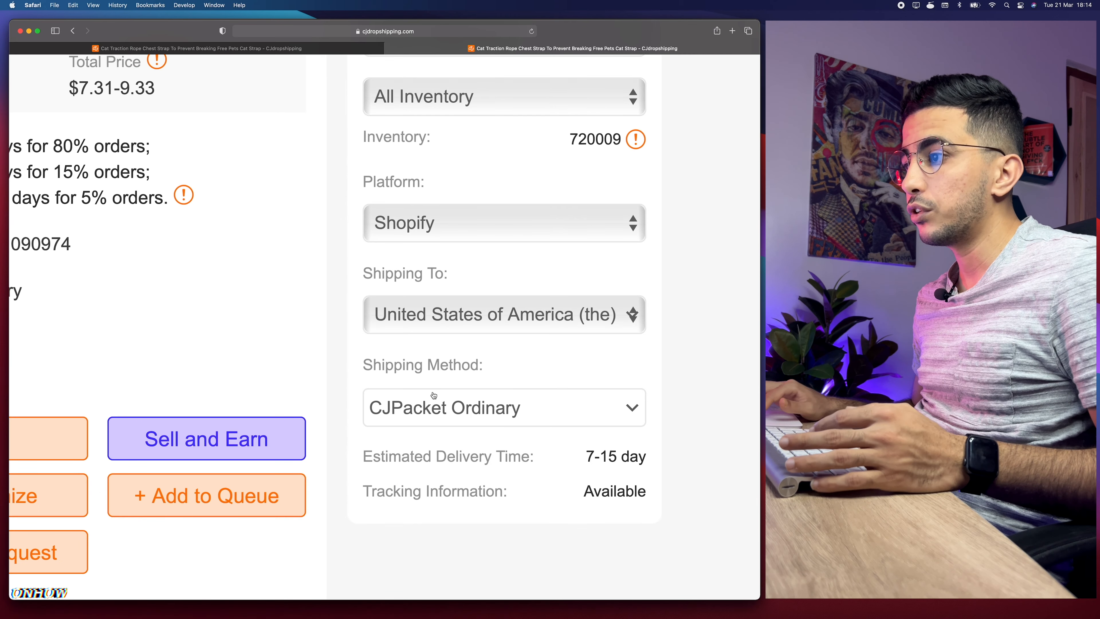
left_click(466, 415)
scroll(466, 415, "down", 5)
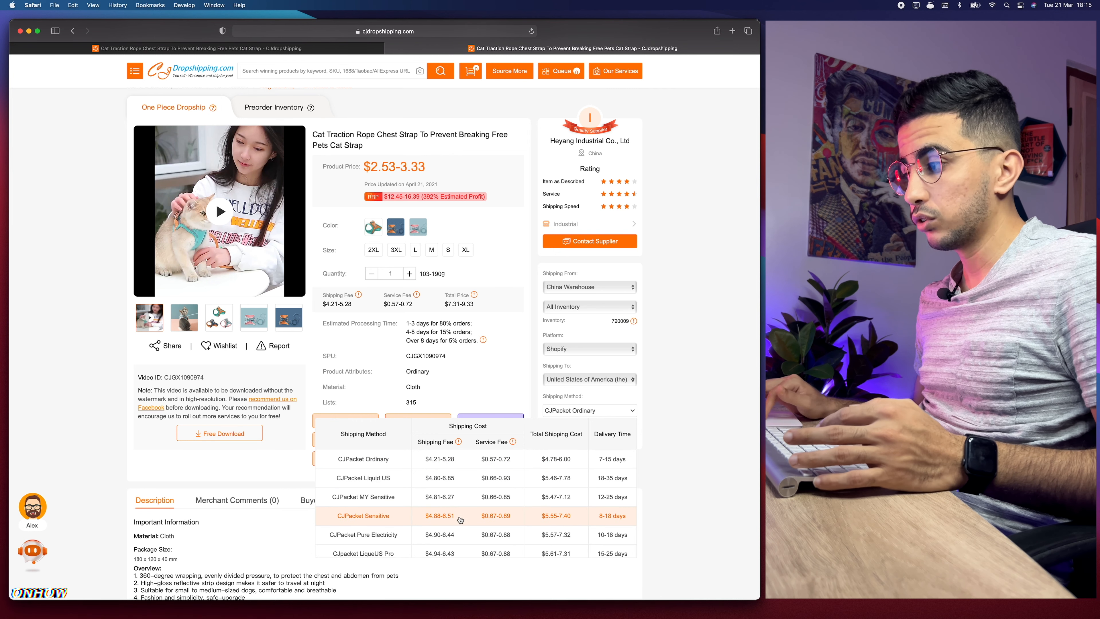
scroll(460, 519, "down", 5)
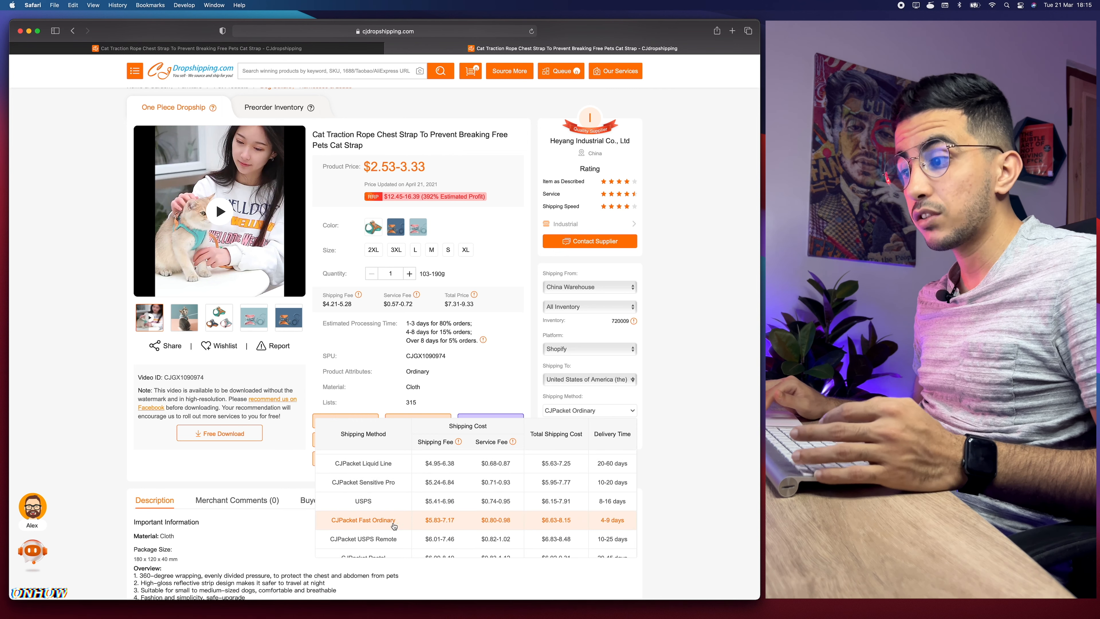